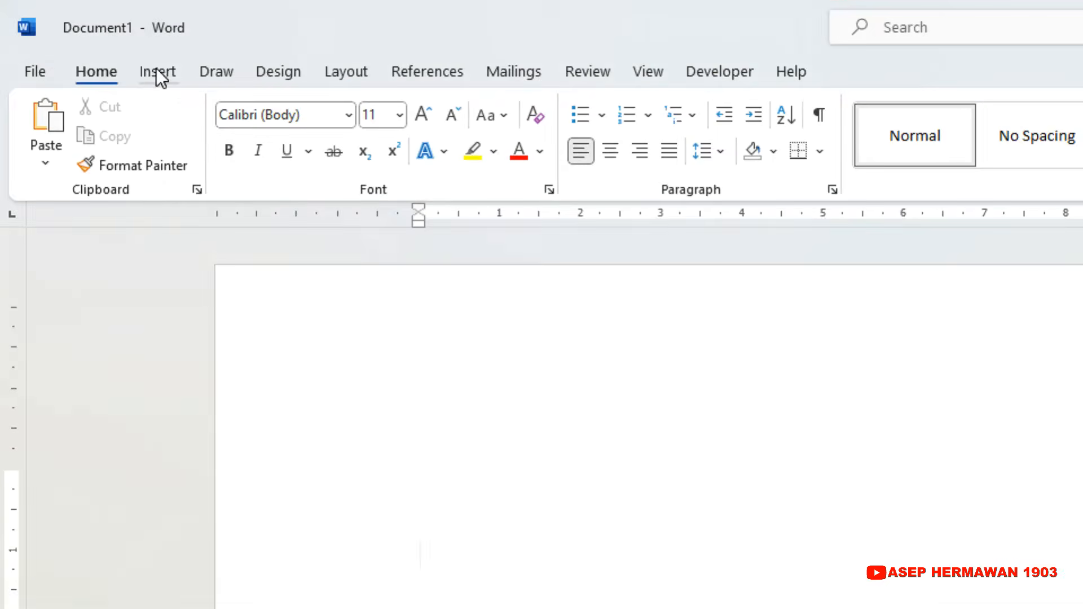
Draw a long horizontal rectangle about 15.8 cm wide and 0.7 cm high across the upper part of the page.
click(79, 36)
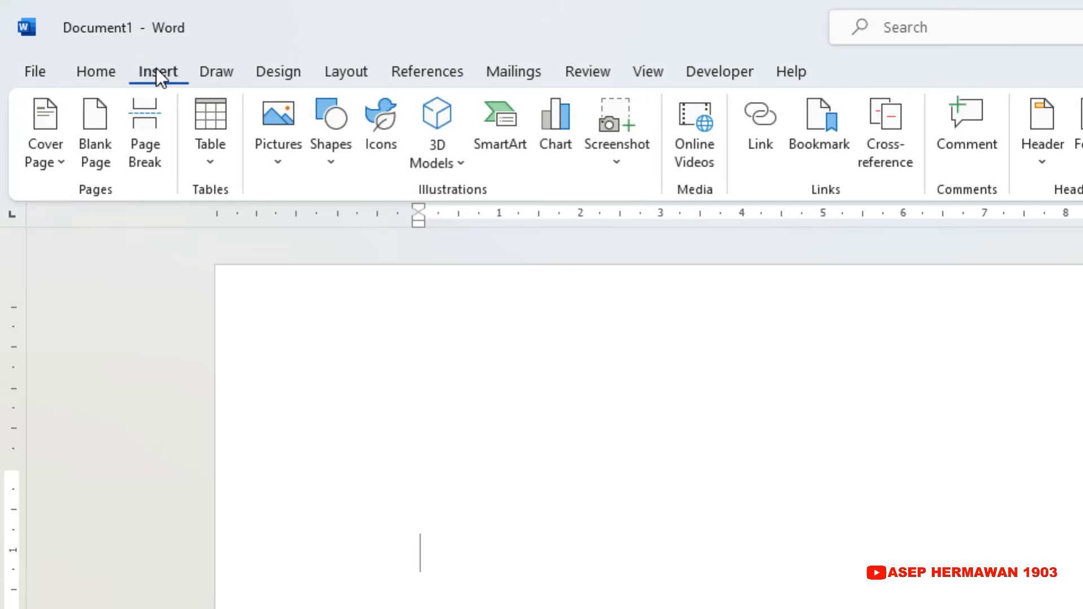
click(332, 157)
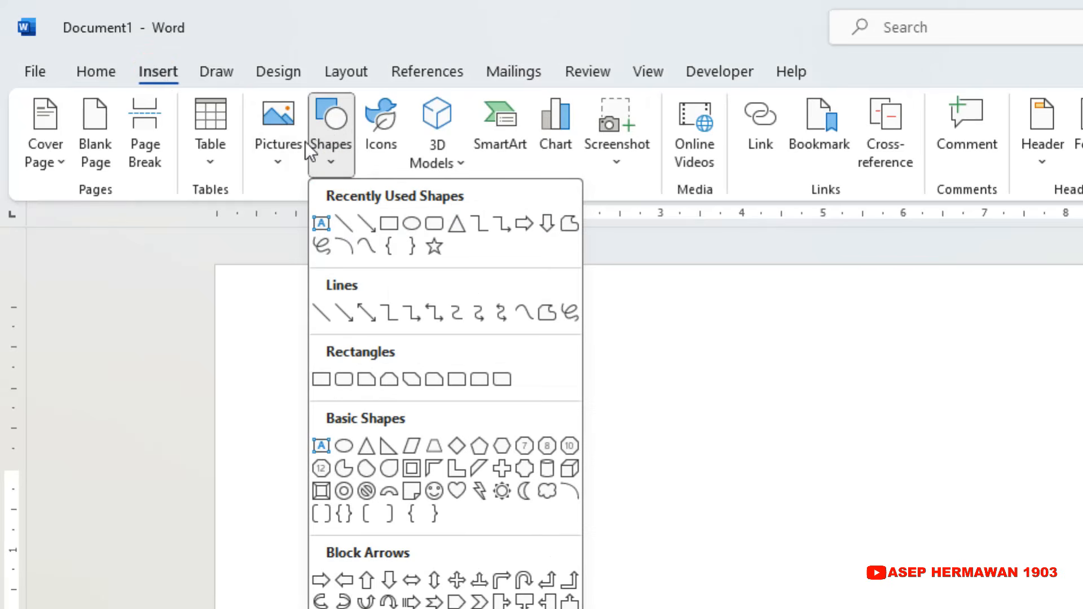
click(387, 222)
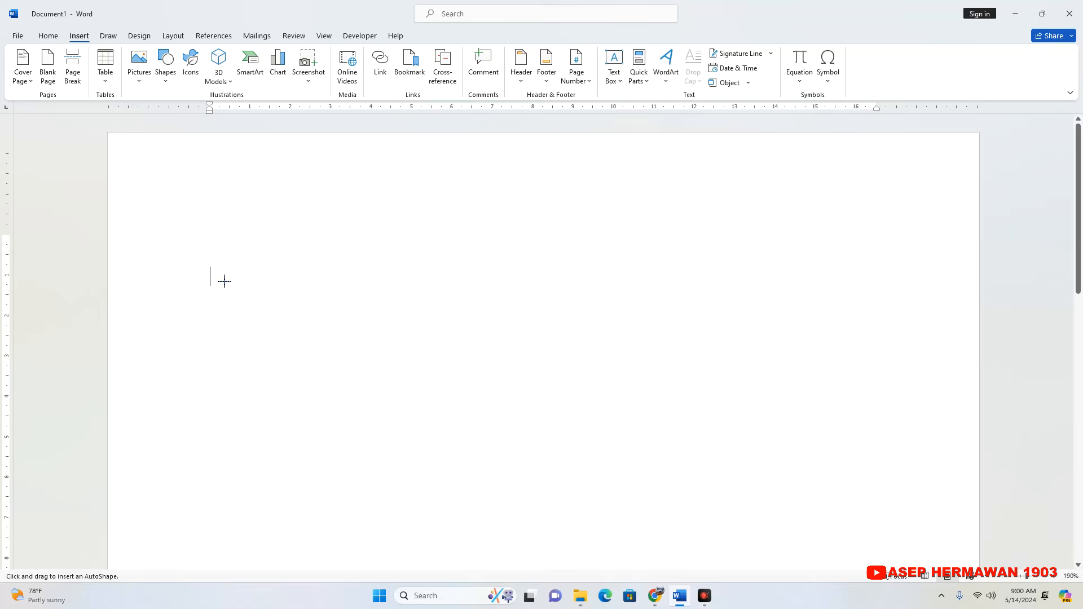
mouse_move(211, 269)
mouse_down()
mouse_move(278, 297)
mouse_move(737, 336)
mouse_move(850, 306)
mouse_up()
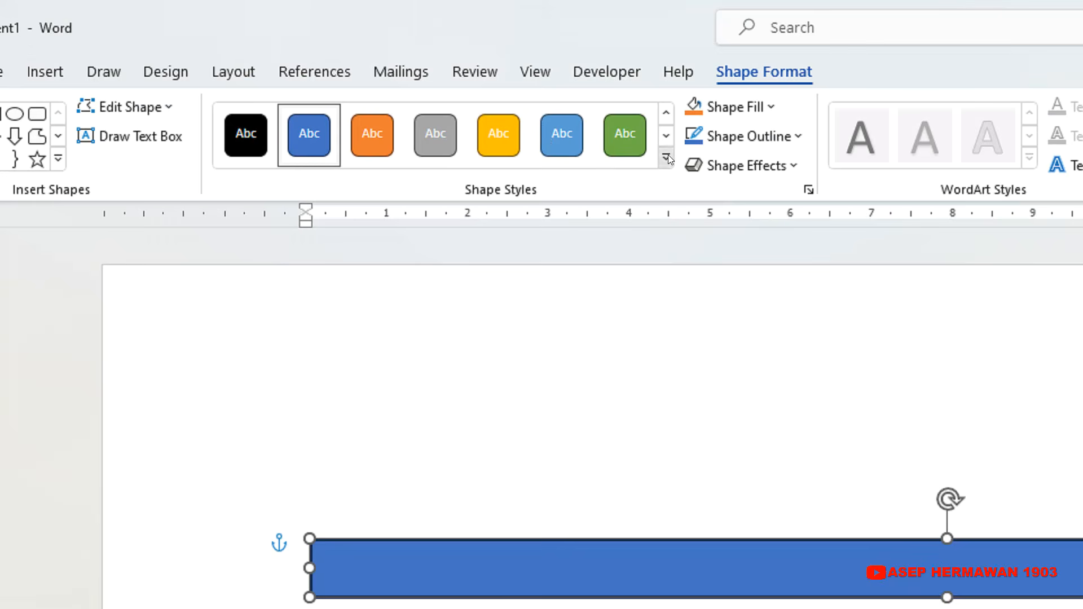
Apply the "Colored Outline - Black, Dark 1" theme style to the rectangle.
click(667, 157)
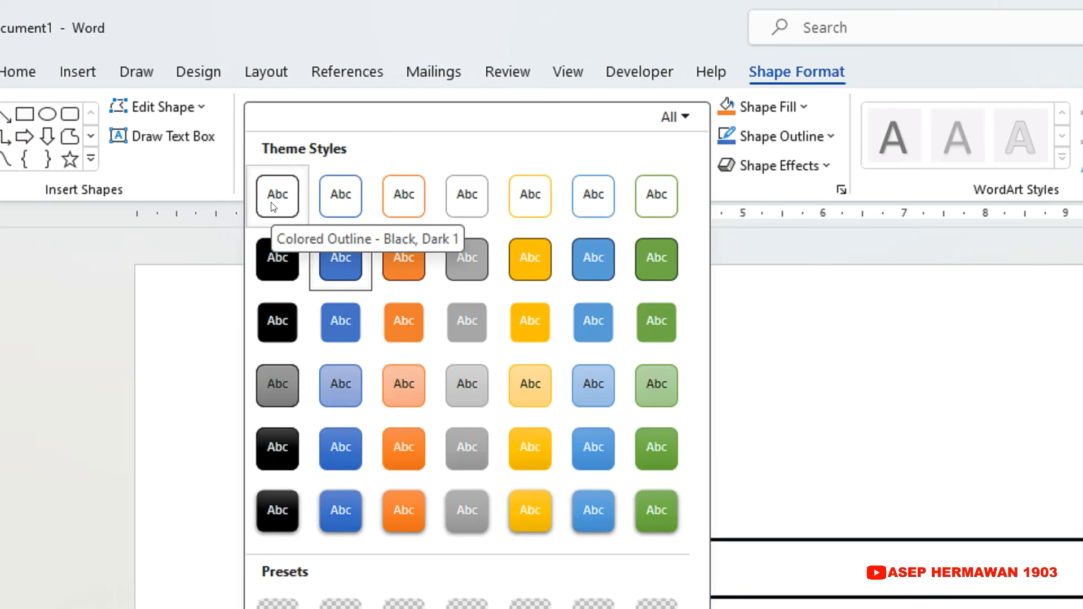
click(271, 207)
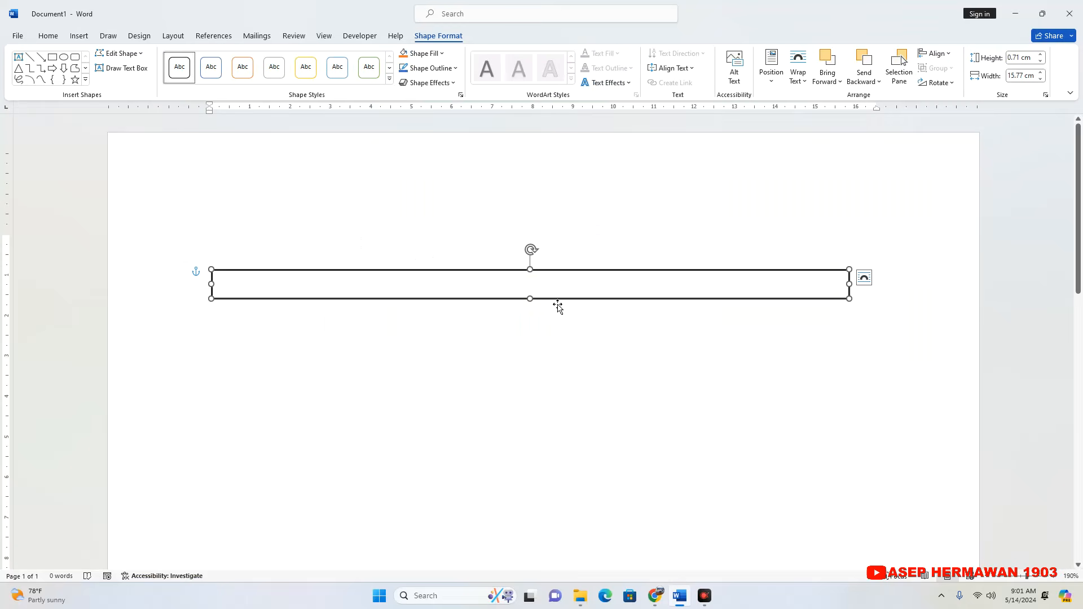
click(765, 516)
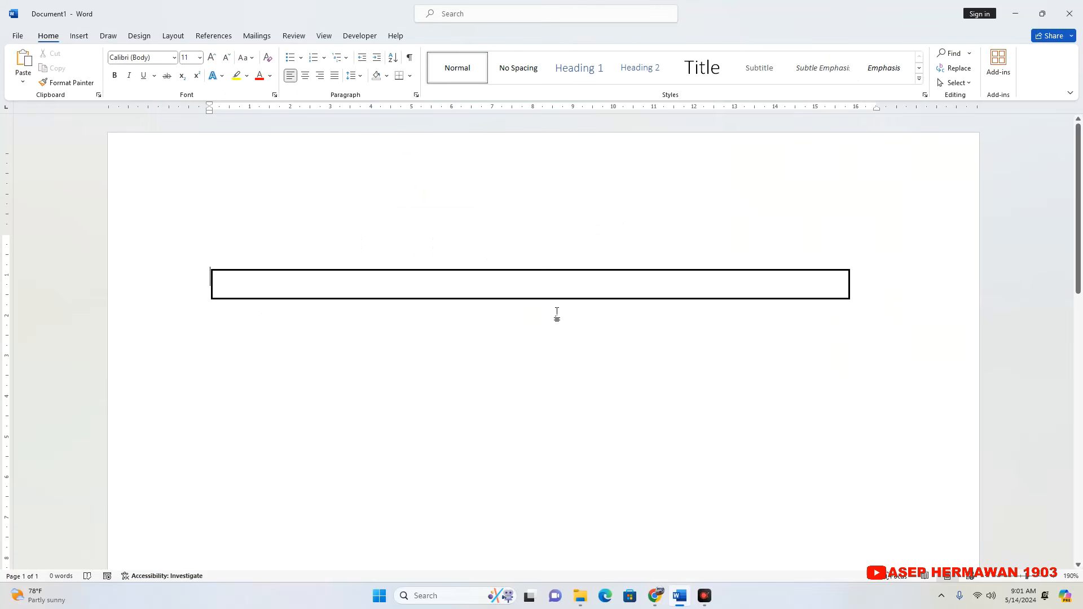
Duplicate the horizontal rectangle and place the copy well below the original, roughly aligned with its left end.
click(557, 301)
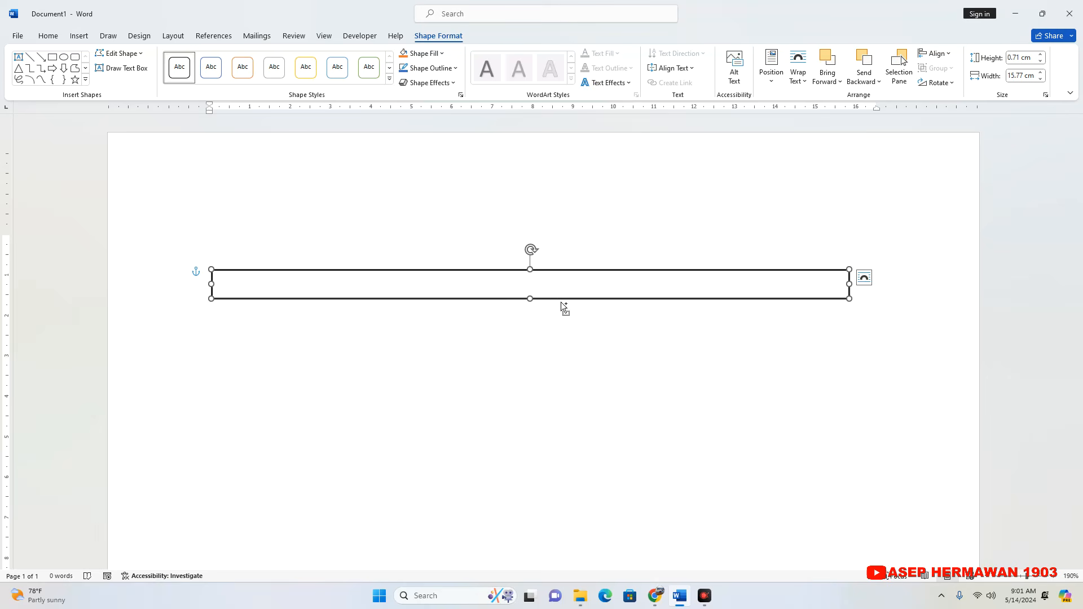
key(ctrl)
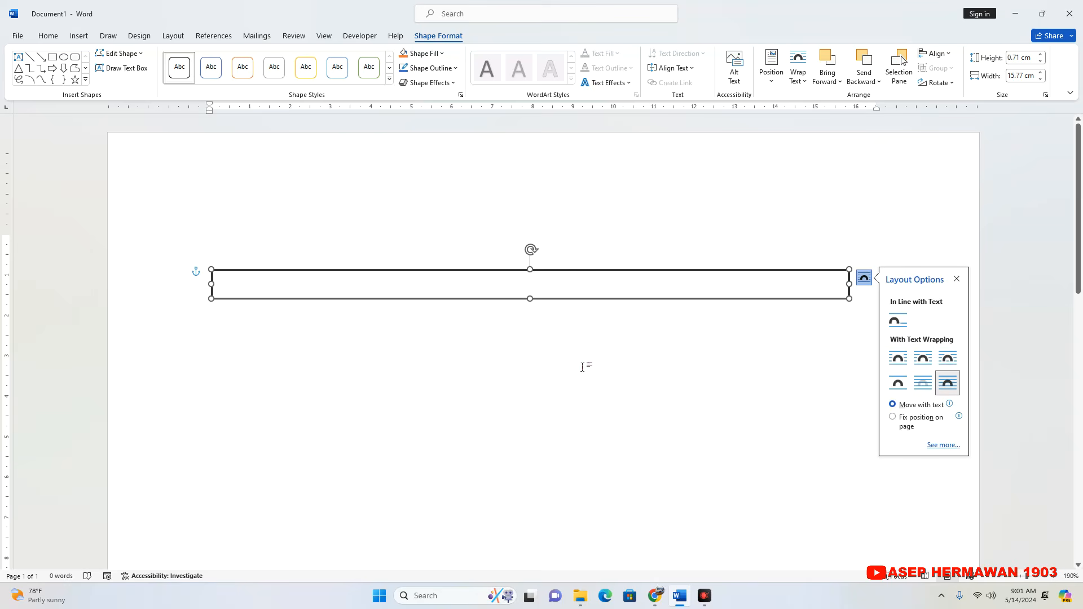
key(ctrl+d)
drag(597, 295, 575, 468)
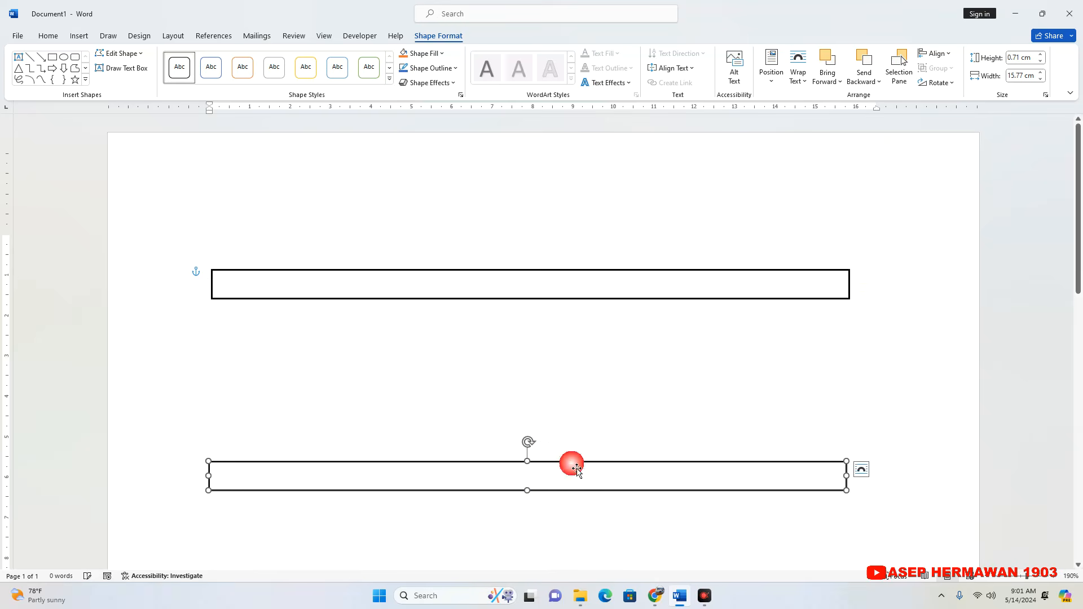
click(812, 380)
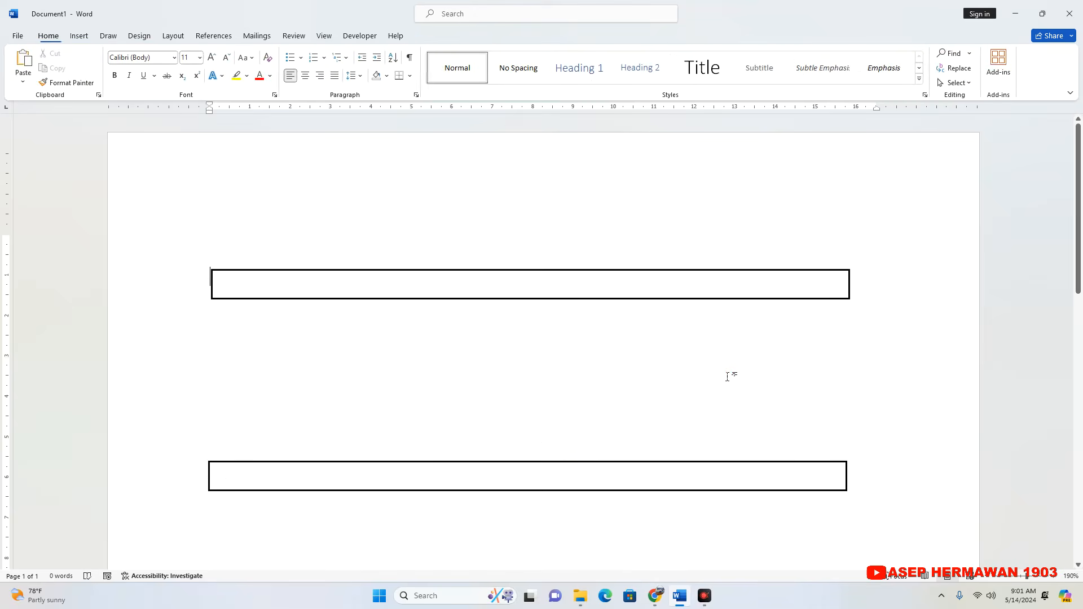
Make another copy of the upper rectangle and place it just beneath the original, between the two horizontal bars.
click(563, 267)
click(555, 279)
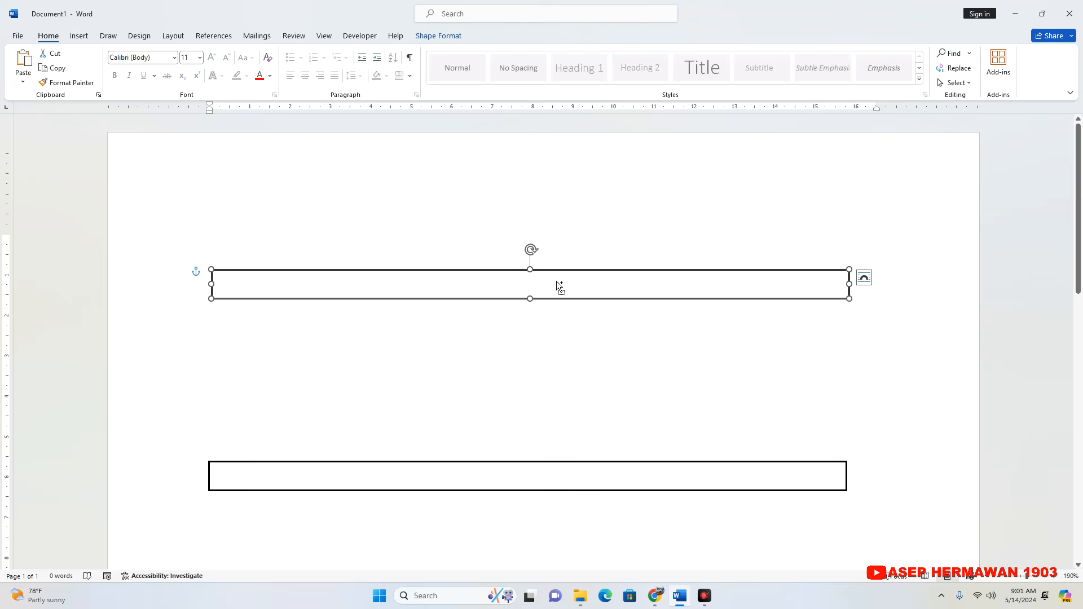
key(ctrl)
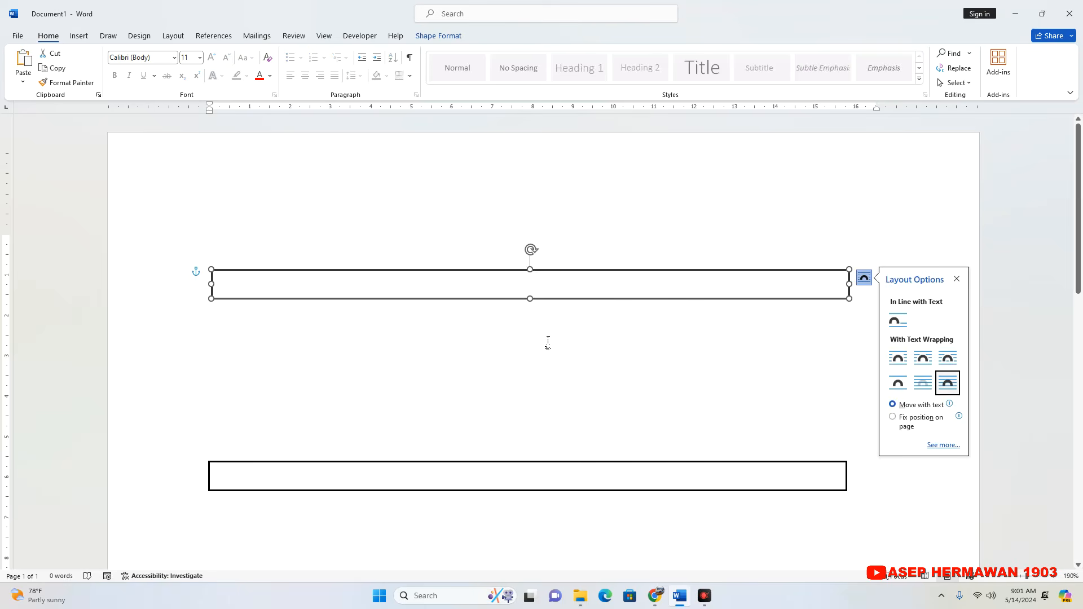
click(577, 270)
click(579, 310)
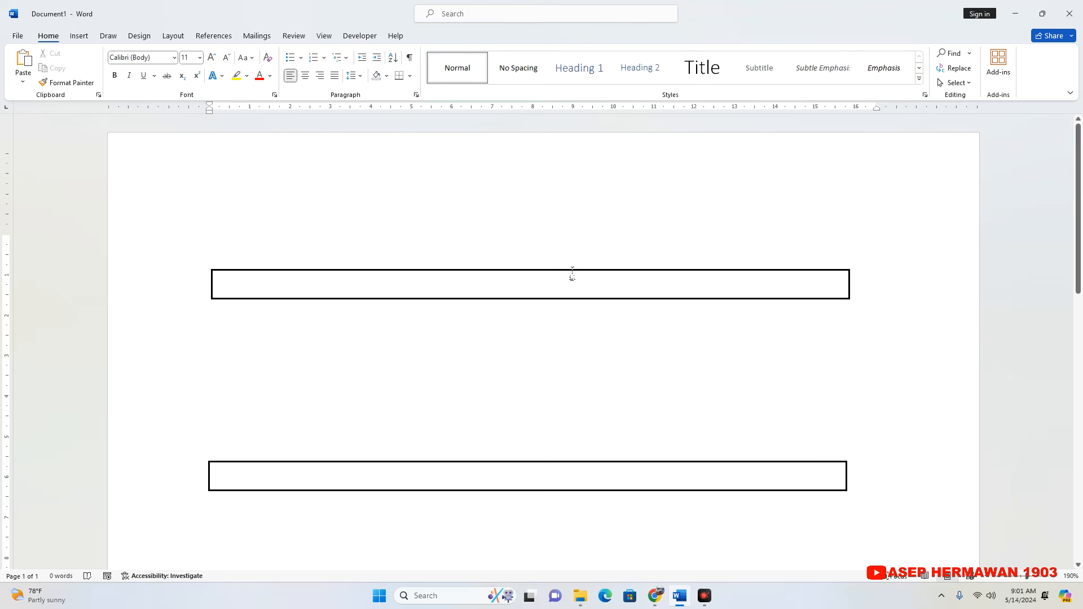
drag(570, 277, 548, 347)
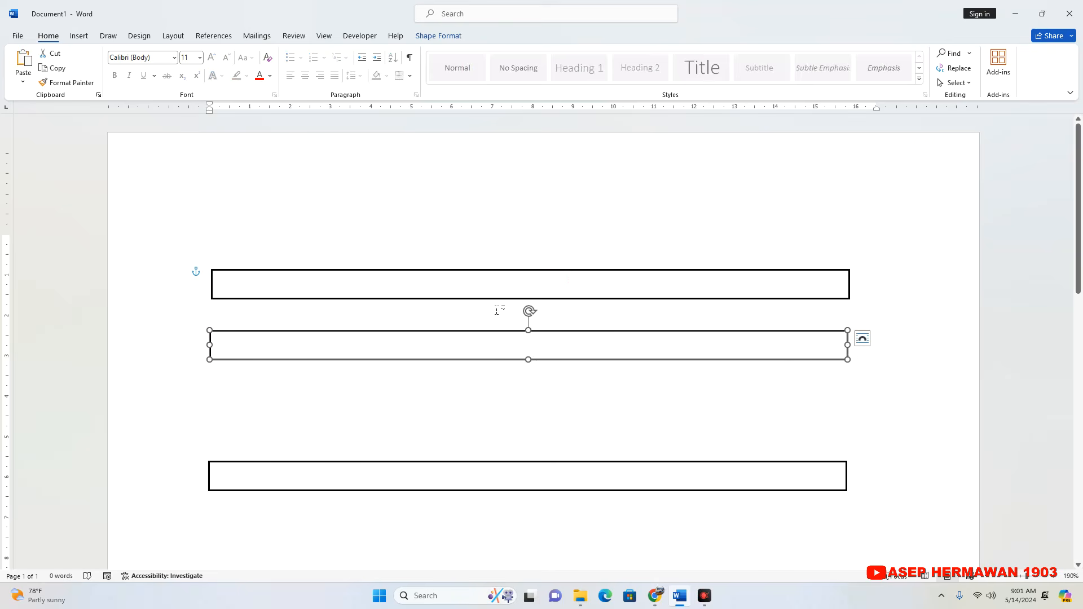
Shorten the middle rectangle to less than half its length and rotate it to stand vertically.
drag(529, 312, 416, 401)
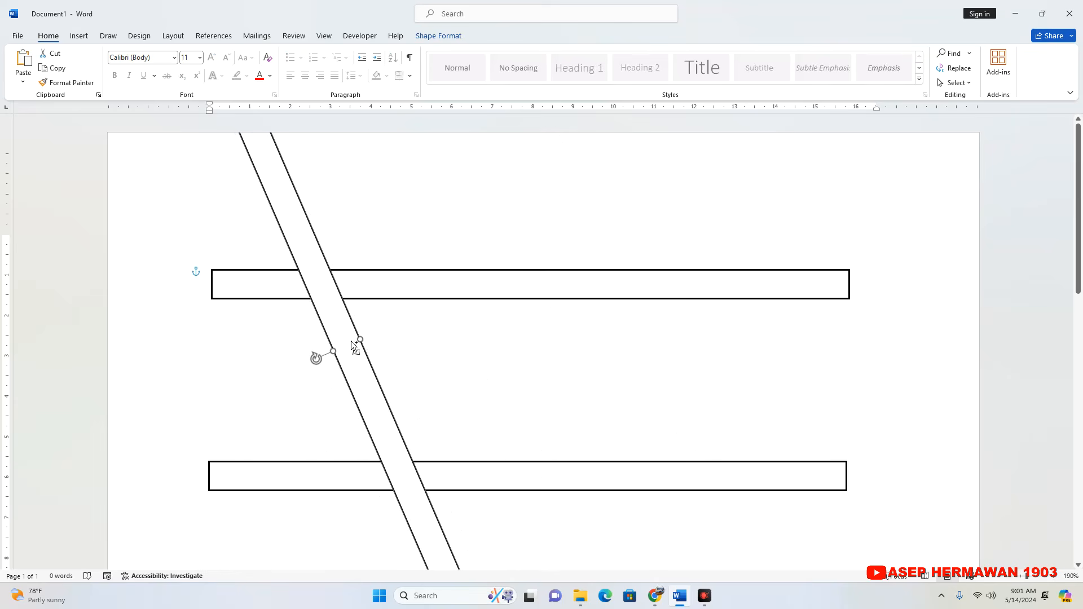
key(ctrl+z)
drag(856, 349, 481, 345)
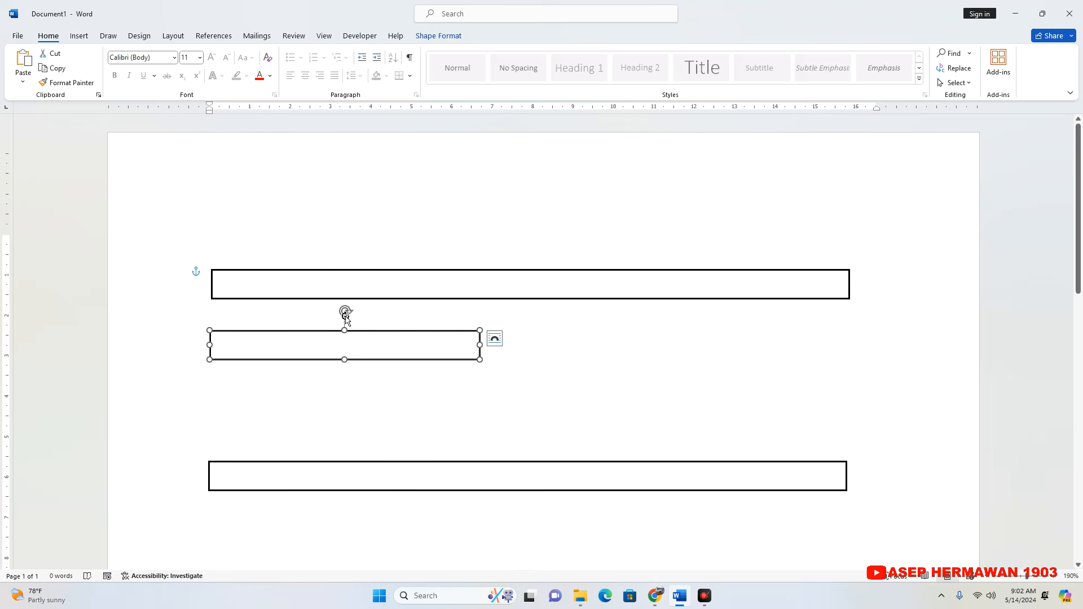
drag(346, 319, 188, 345)
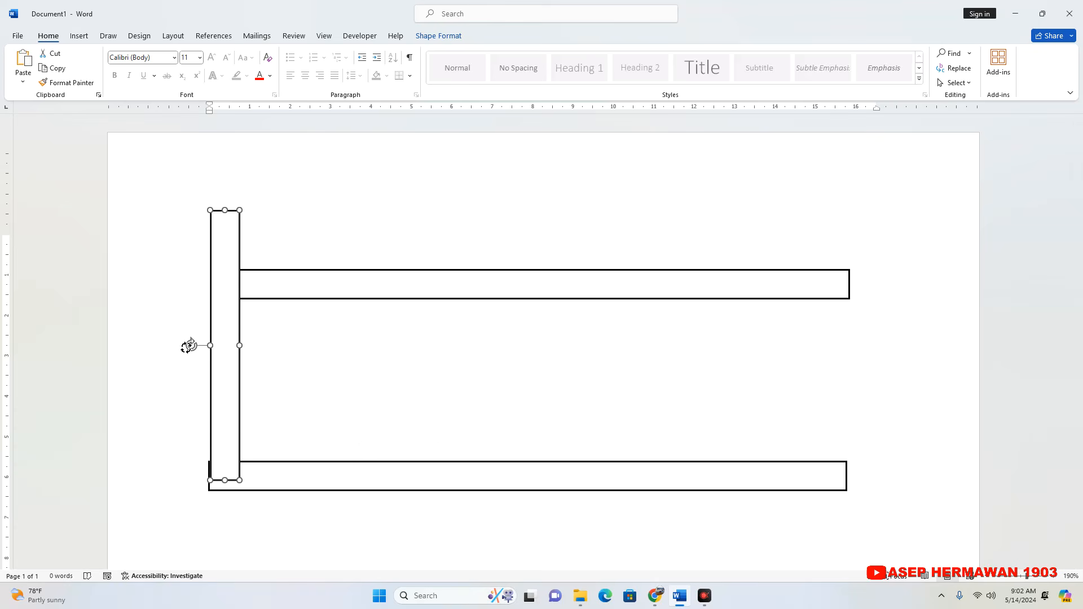
Move the vertical bar to the left-centre of the horizontal bars and trim its length so its ends lie inside both of them.
drag(238, 298, 445, 276)
click(442, 438)
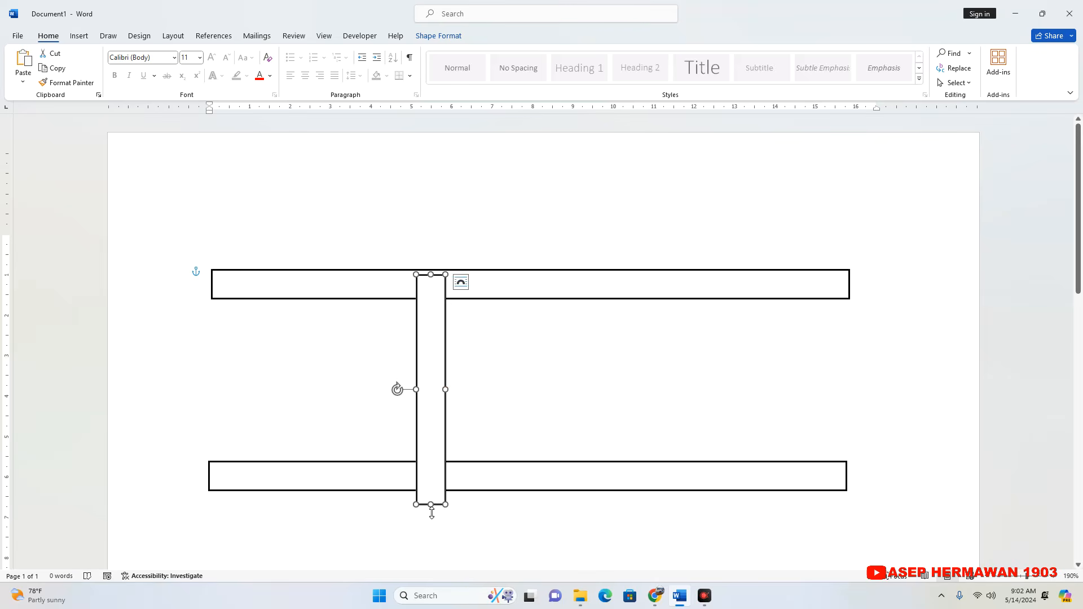
drag(432, 511, 434, 486)
click(493, 362)
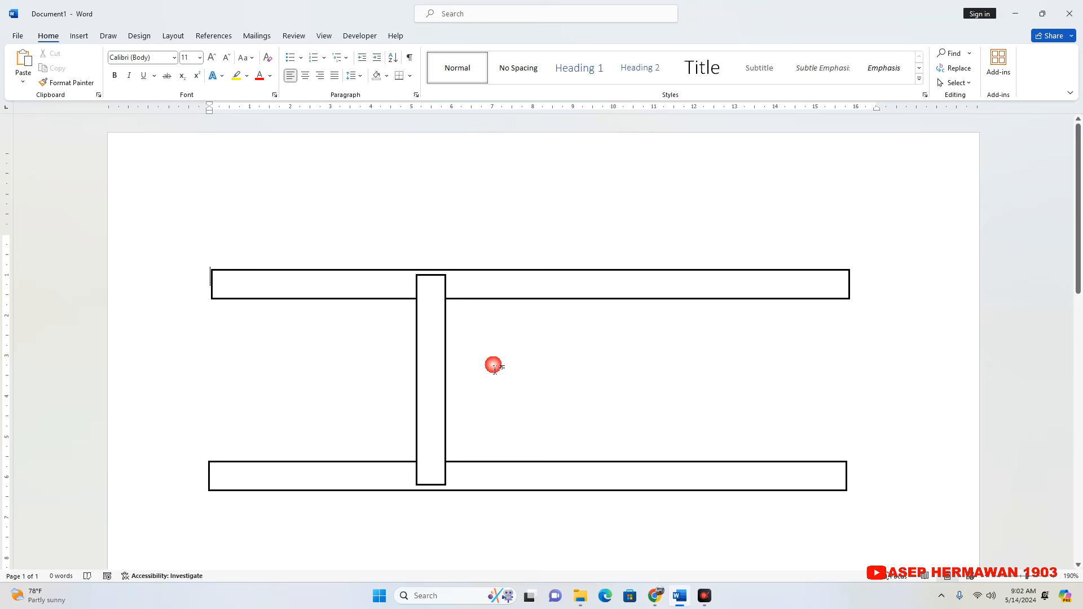
drag(438, 362, 461, 362)
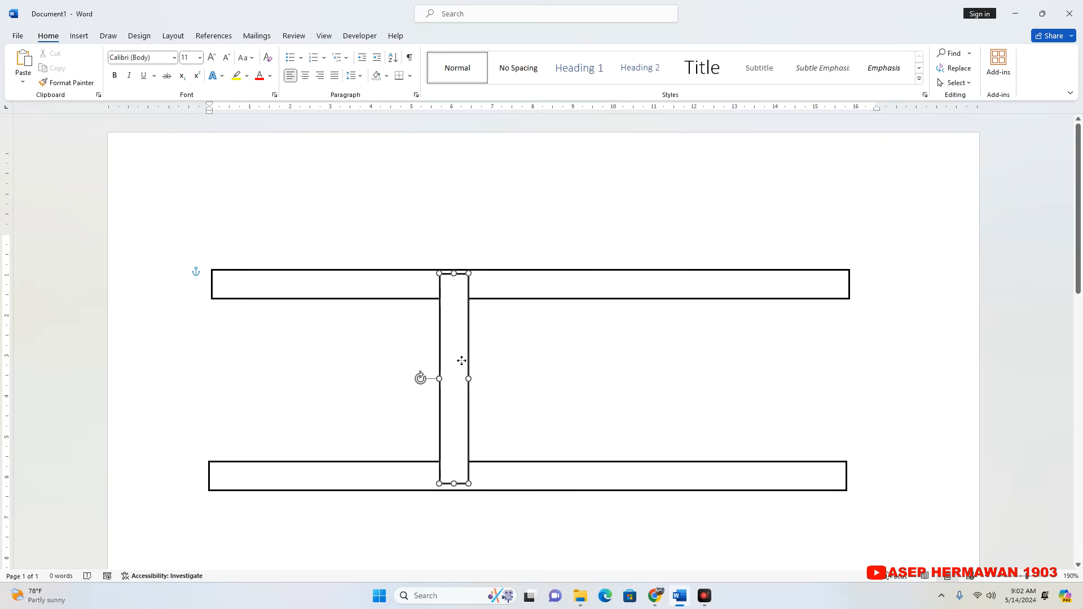
click(509, 361)
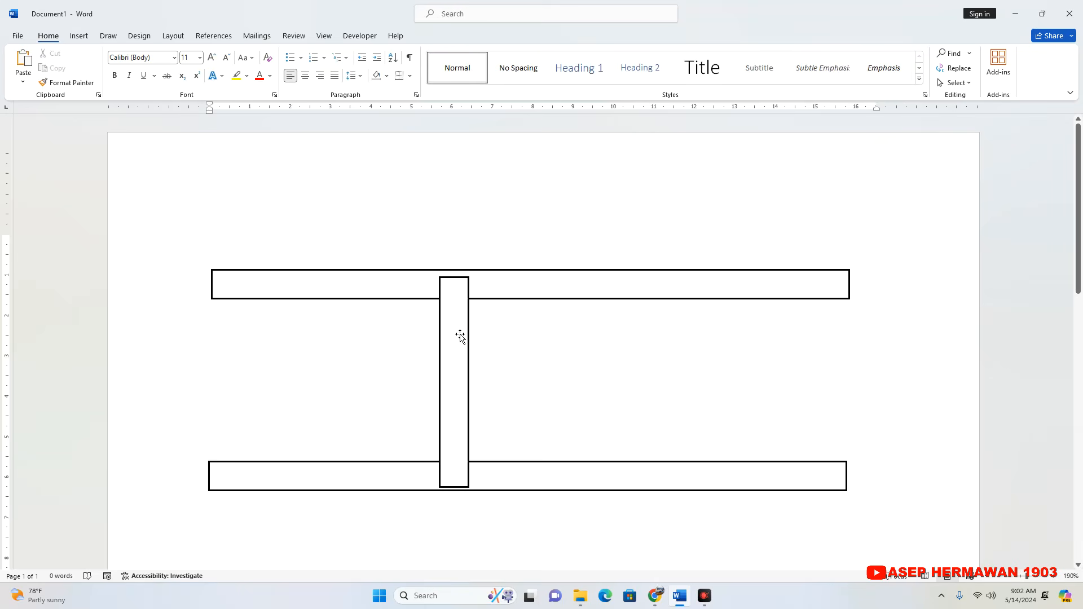
Duplicate the vertical bar and place the copy across the right part of the two horizontal bars.
click(454, 334)
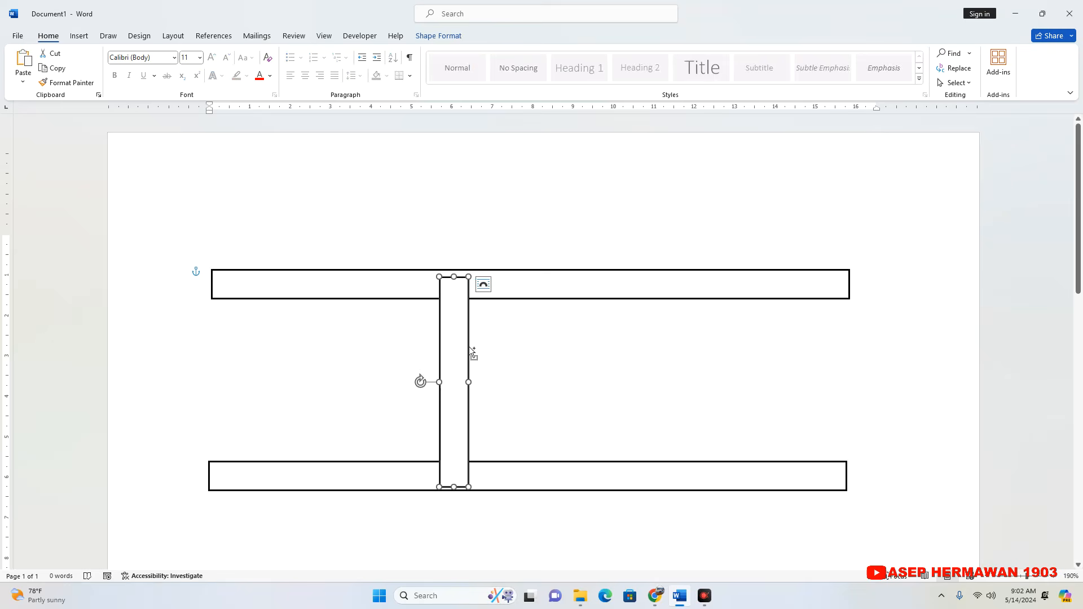
key(ctrl+v)
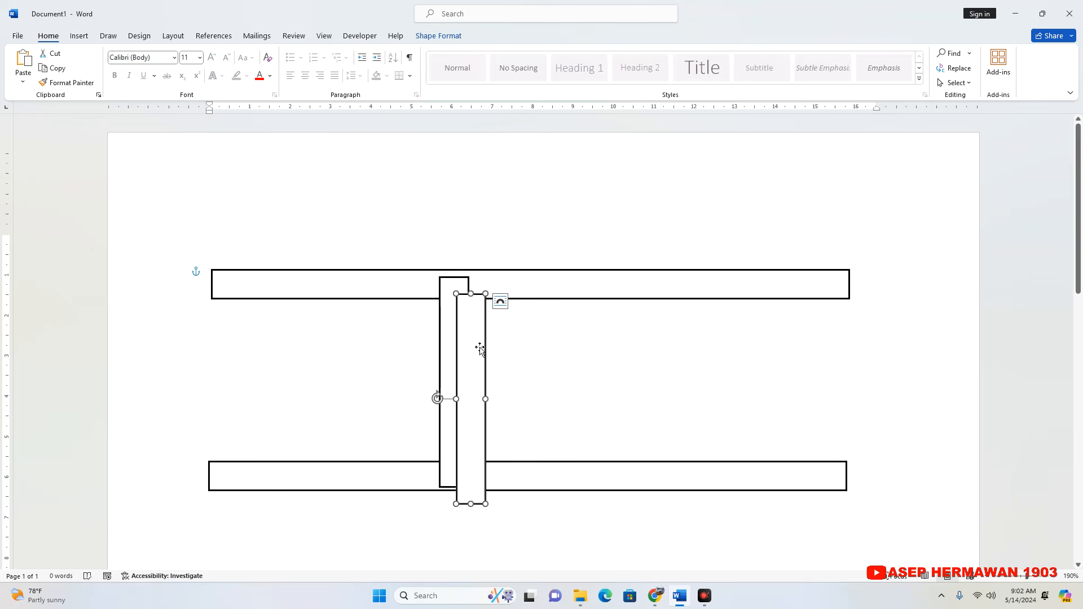
drag(480, 348, 792, 327)
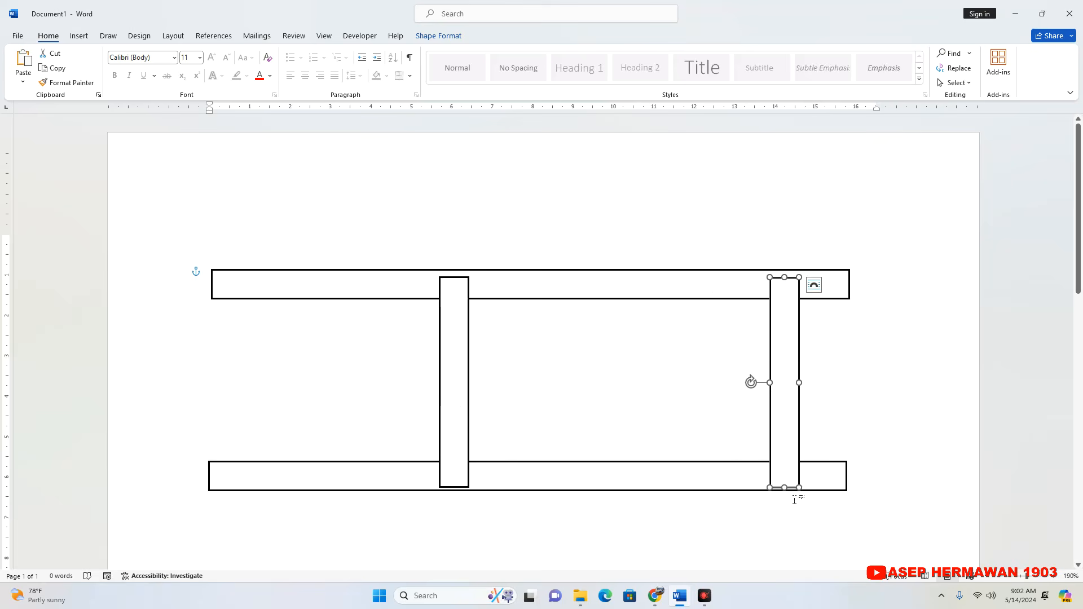
drag(790, 406, 716, 403)
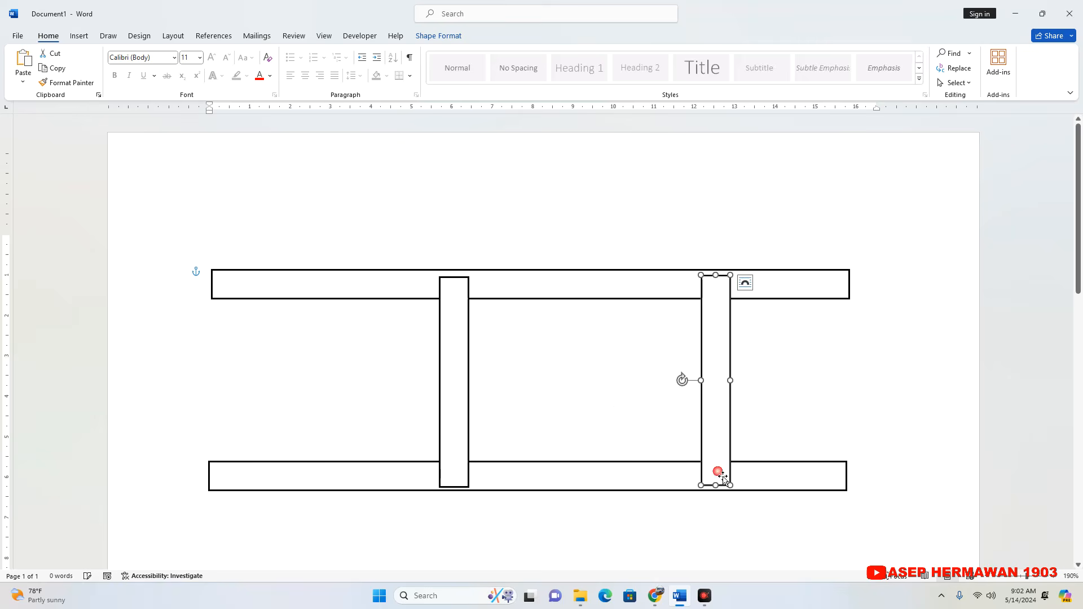
Lengthen the right vertical bar so it extends well below the lower horizontal bar, and nudge it slightly left.
drag(716, 486, 731, 573)
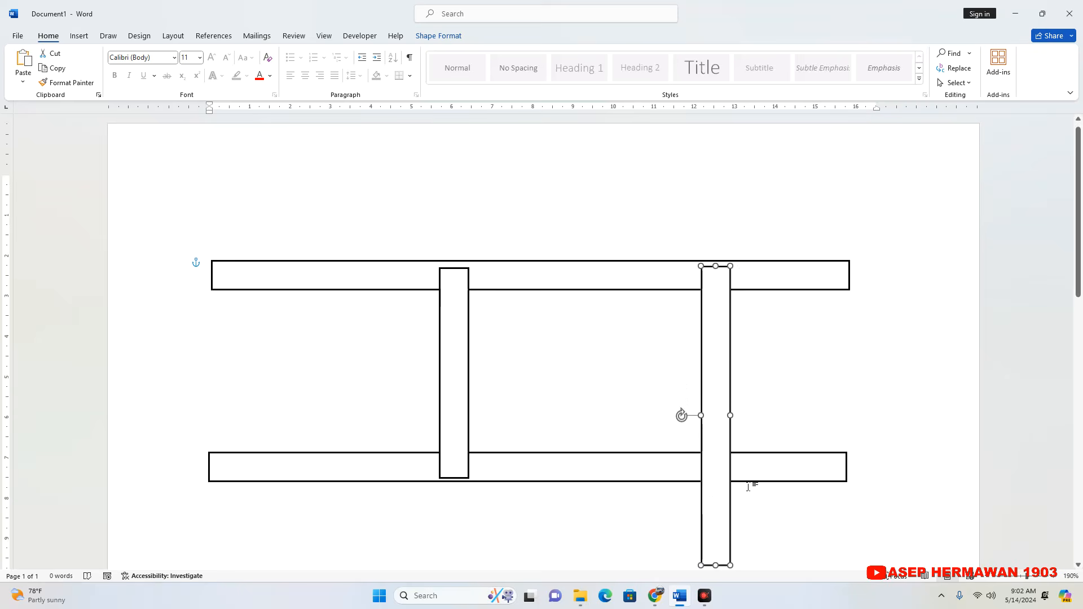
scroll(752, 485, down, 1)
drag(715, 515, 734, 565)
drag(719, 303, 714, 302)
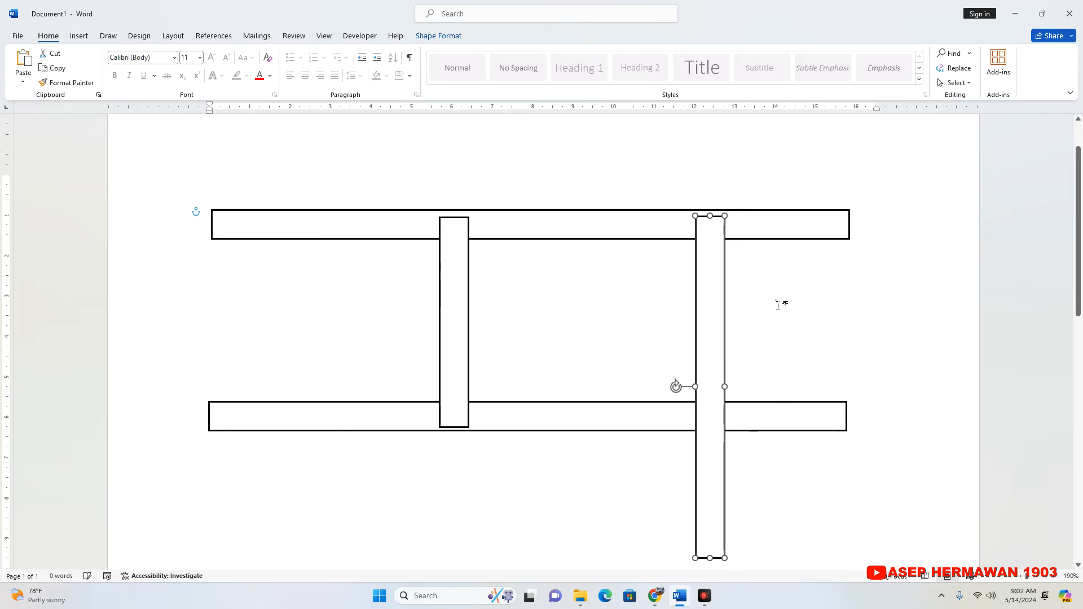
click(606, 312)
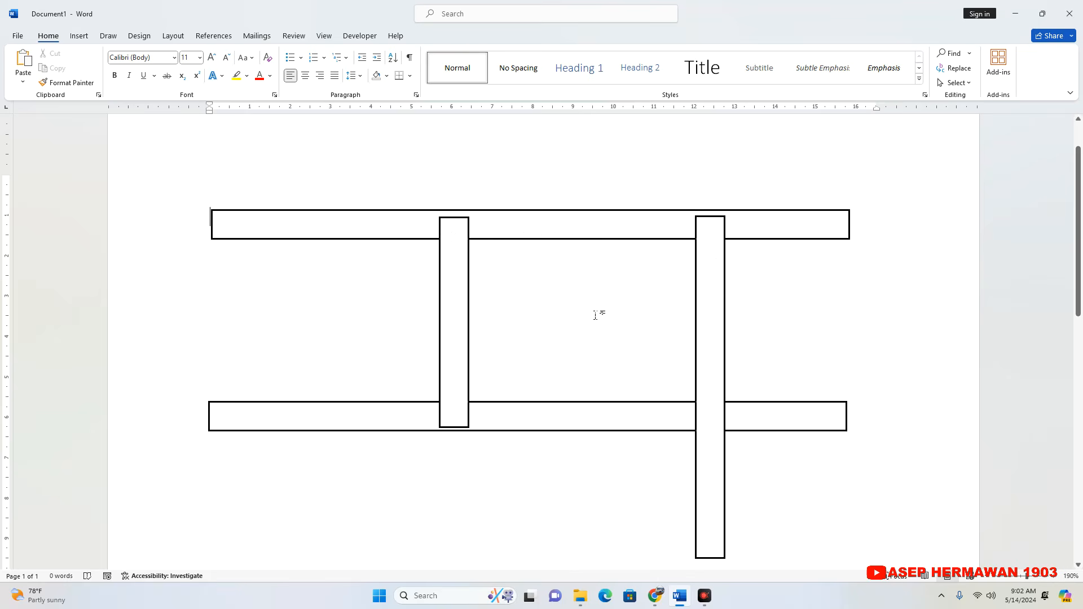
Duplicate the upper horizontal bar and shrink the copy to about 15 cm by 0.5 cm so it fits inside the original.
click(558, 243)
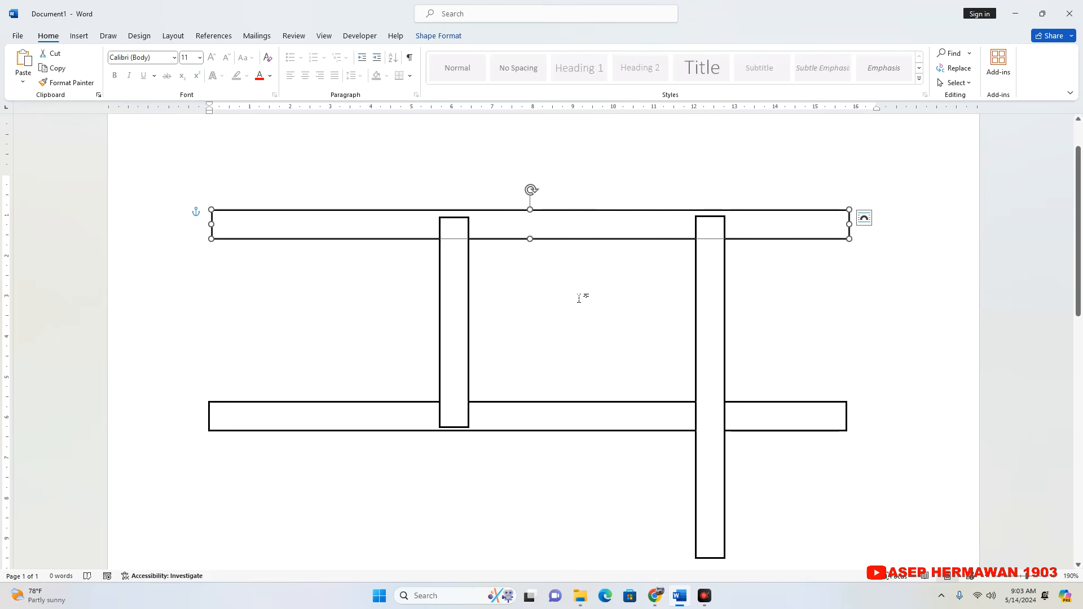
key(ctrl+d)
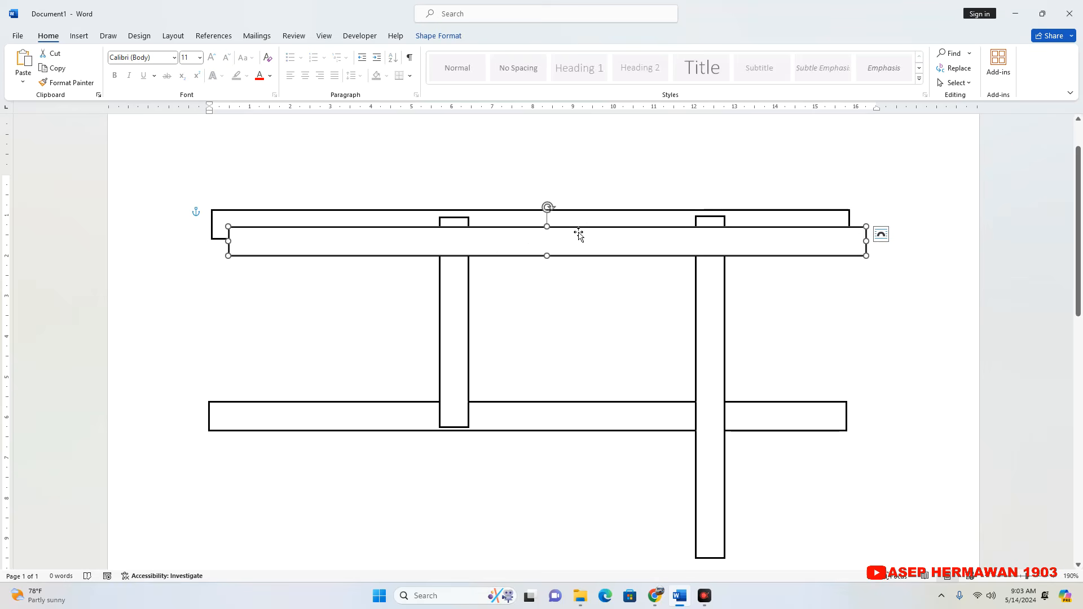
key(Down)
key(Down)
drag(871, 264, 840, 254)
drag(689, 238, 685, 227)
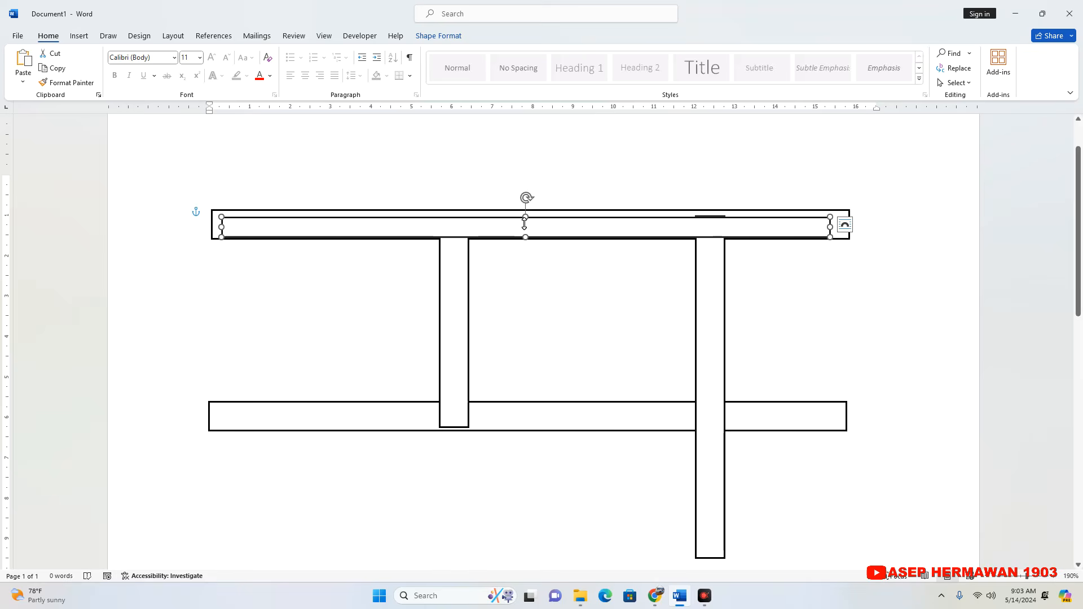
Remove the outline from the smaller rectangle inside the upper horizontal bar.
click(483, 223)
click(438, 35)
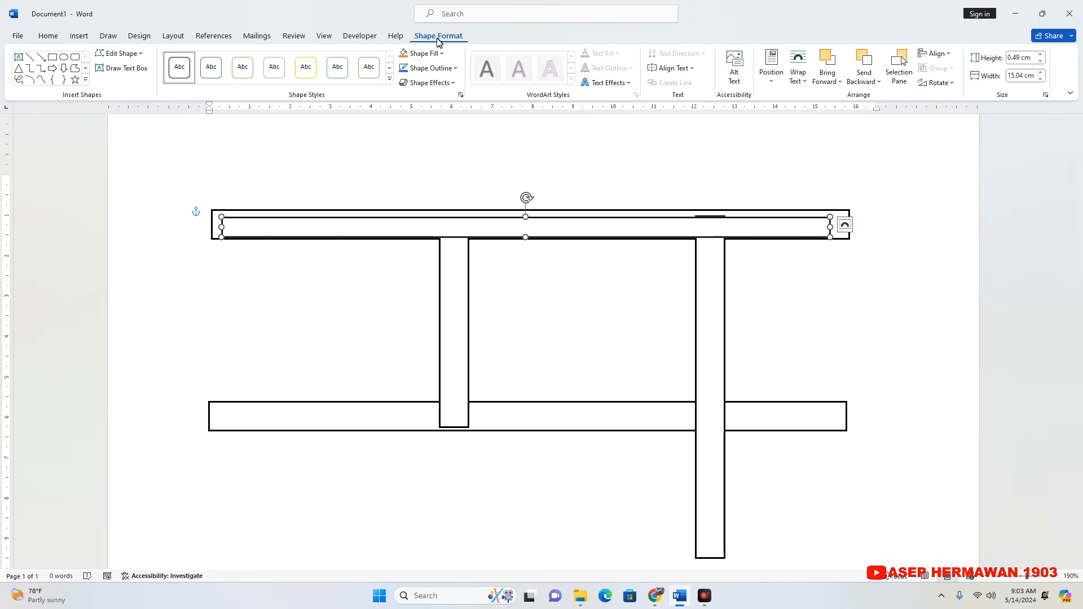
click(451, 67)
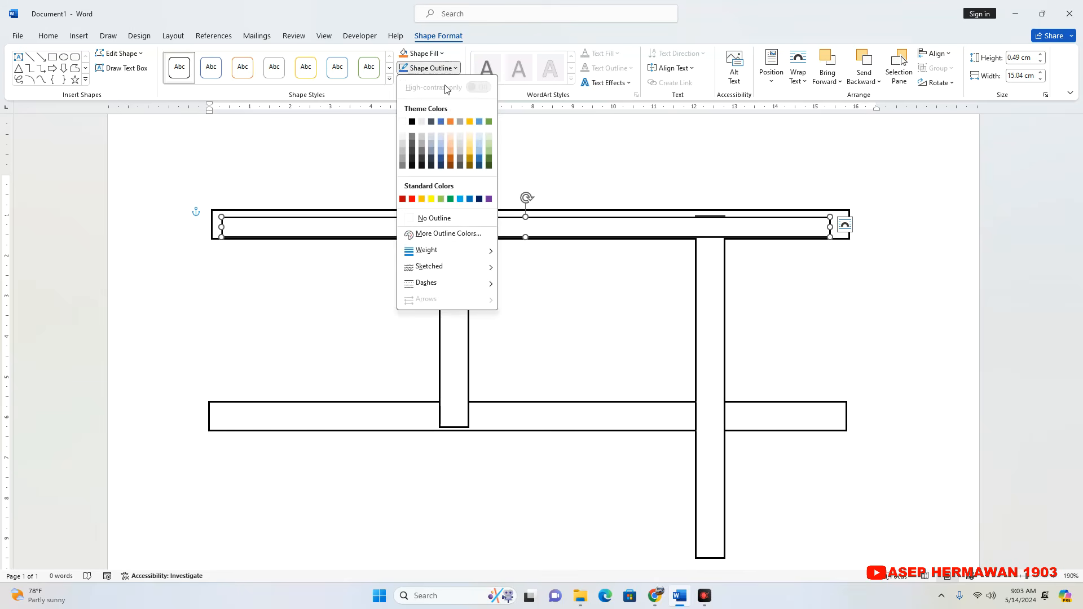
click(434, 218)
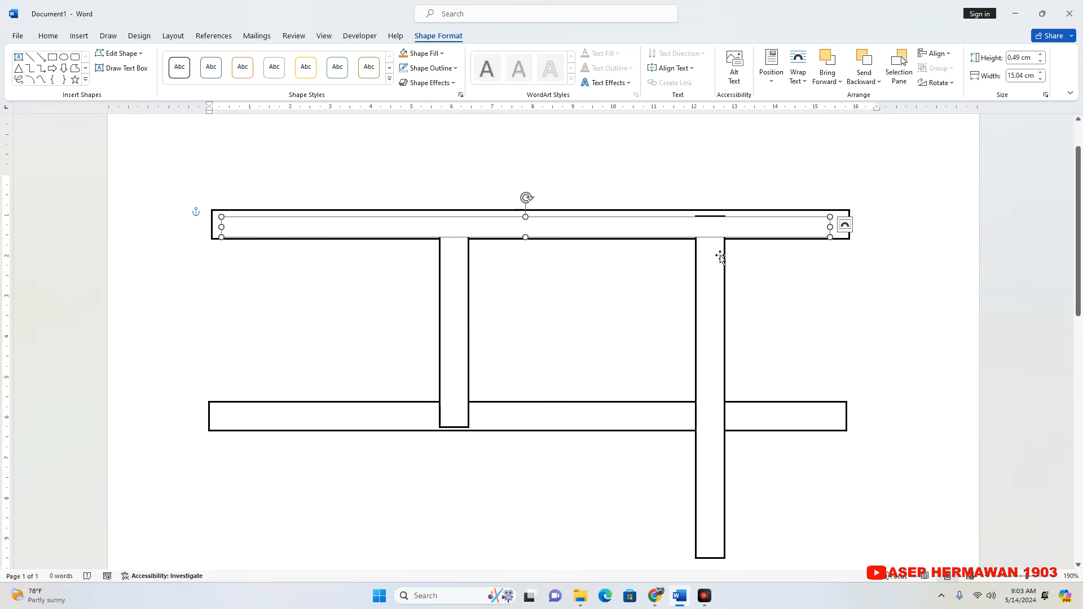
Adjust the vertical bars' top ends and stretch the borderless rectangle to about 0.64 cm tall so the upper crossings merge.
click(718, 233)
click(706, 194)
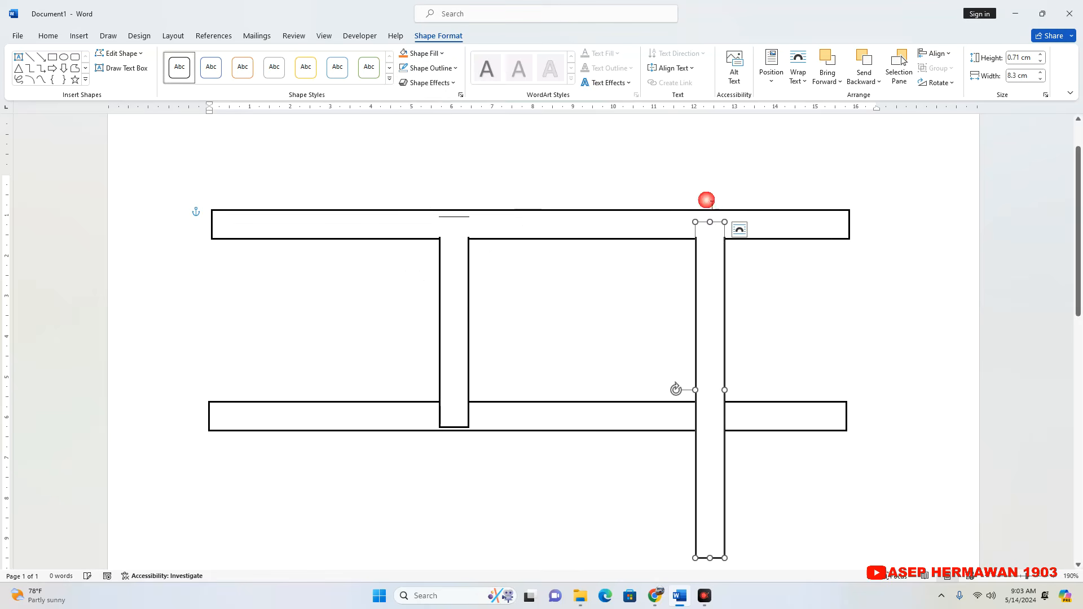
click(495, 237)
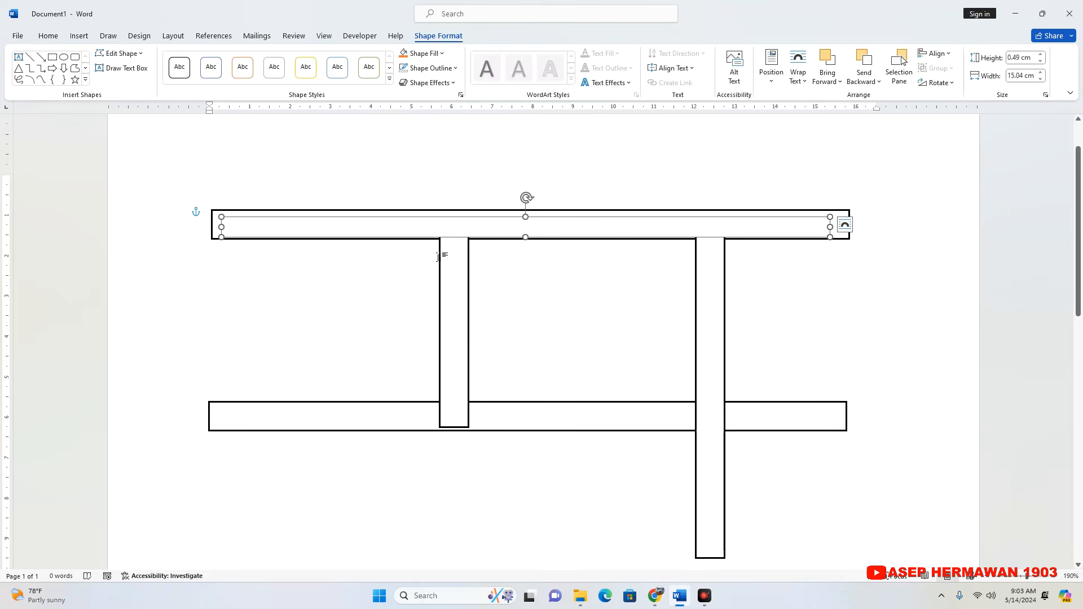
key(Down)
click(344, 294)
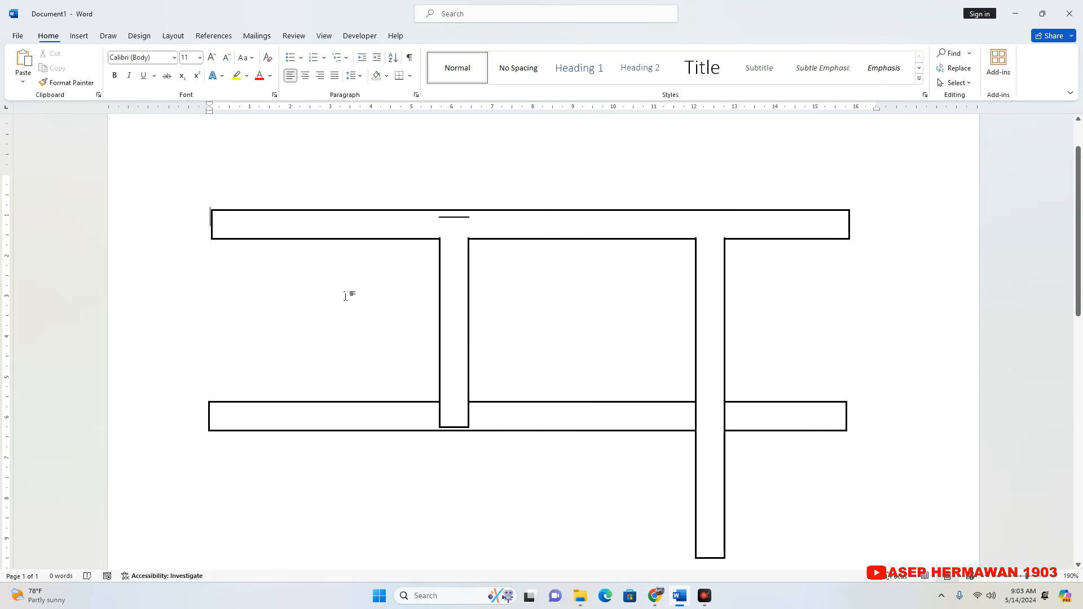
click(459, 268)
click(508, 285)
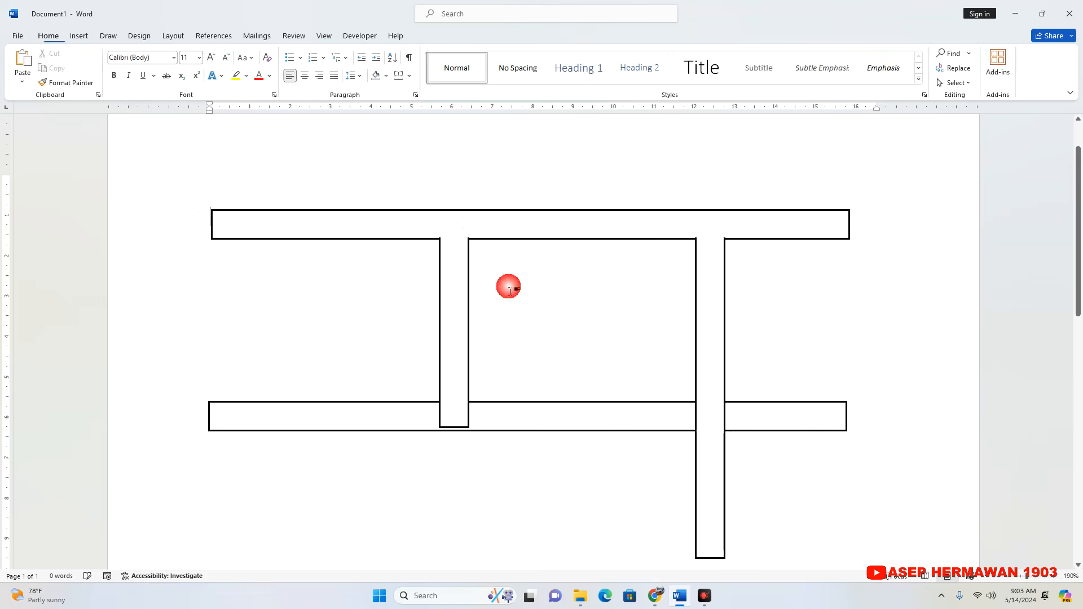
click(571, 234)
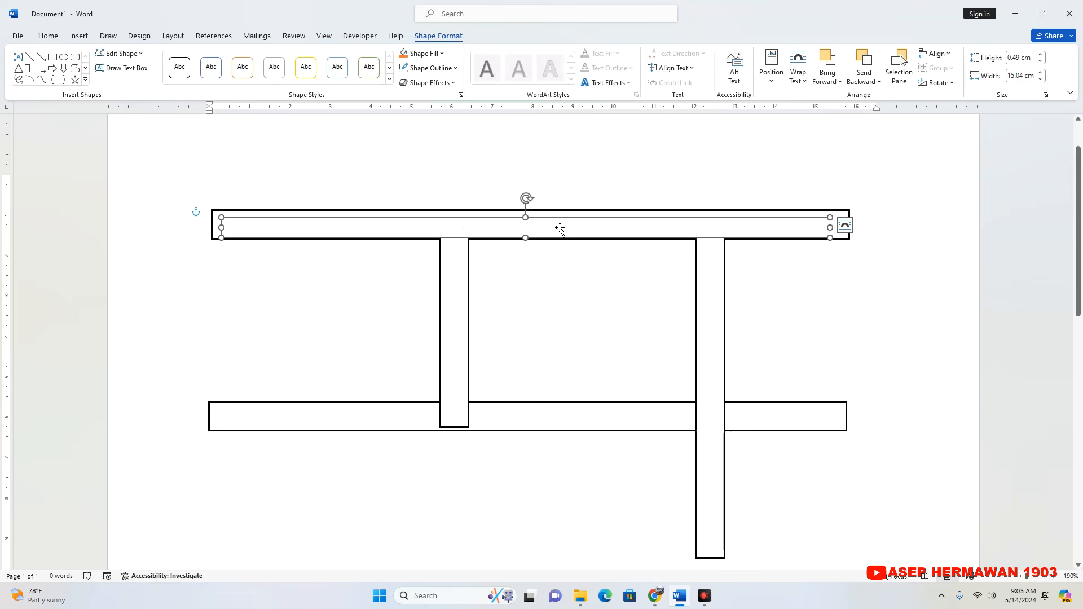
drag(525, 217, 525, 211)
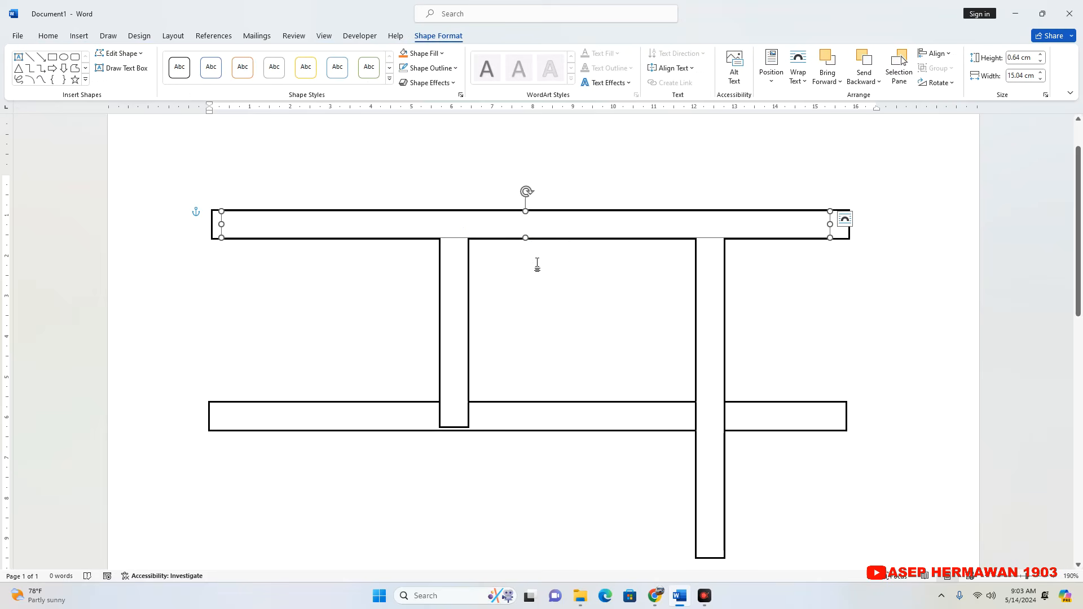
Duplicate the borderless rectangle and place the copy inside the lower horizontal bar to merge its crossings with the vertical bars.
right_click(554, 225)
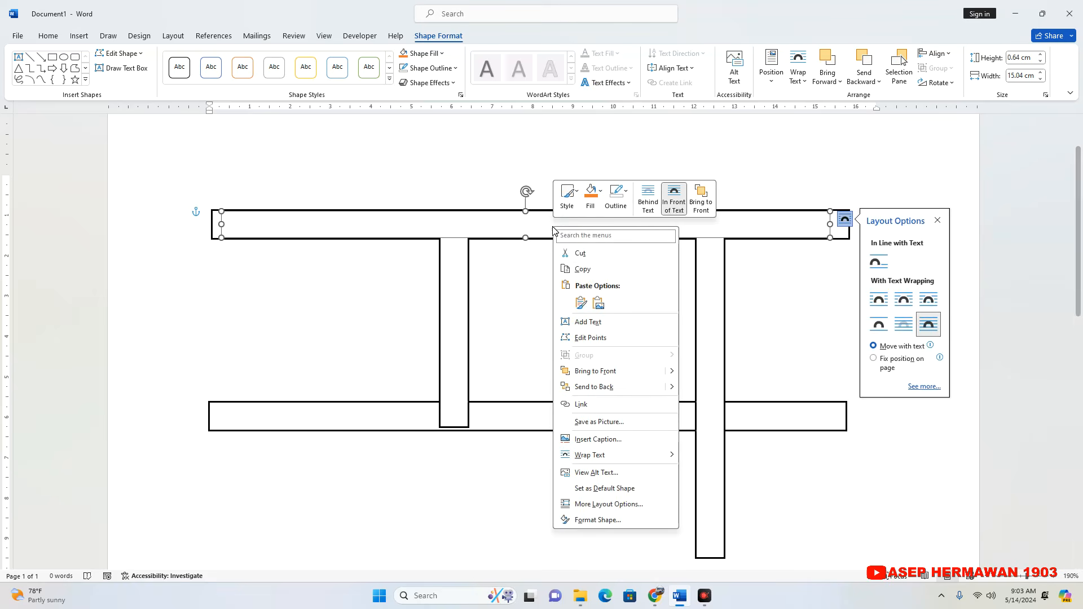
click(583, 269)
right_click(555, 262)
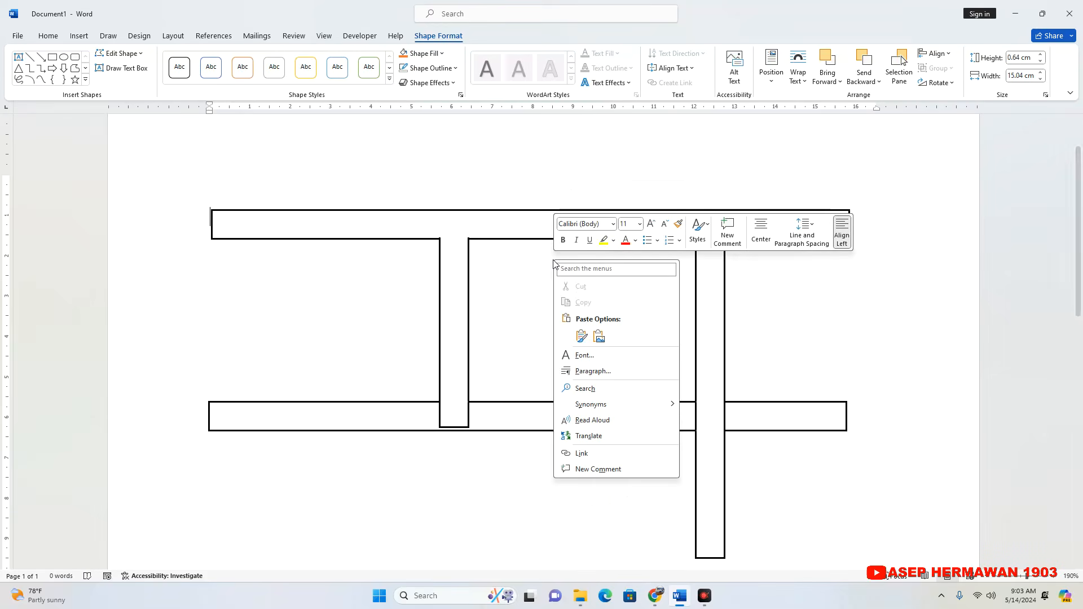
click(598, 336)
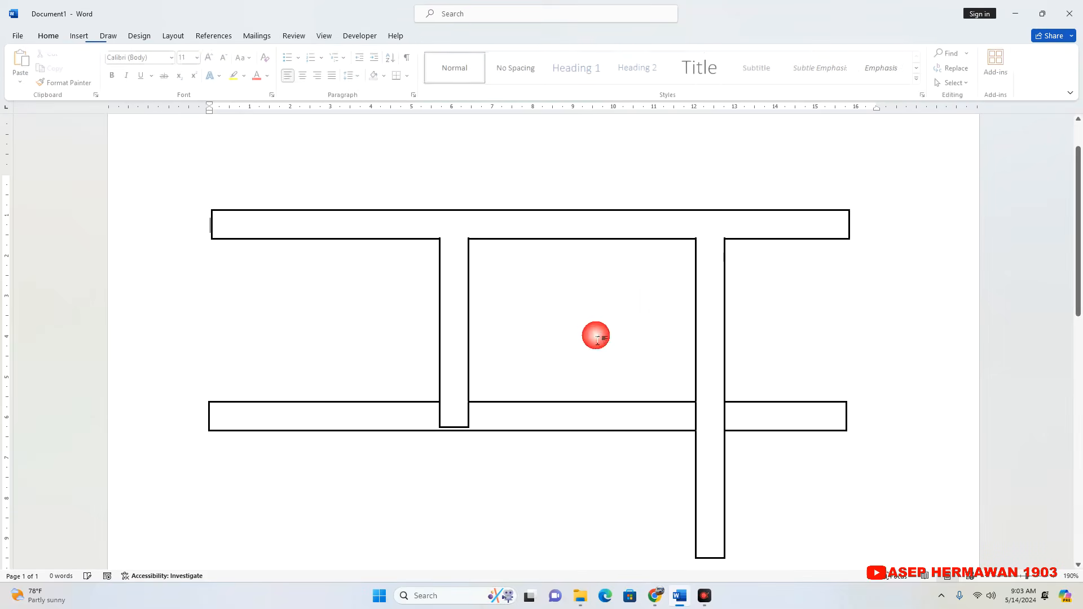
right_click(547, 273)
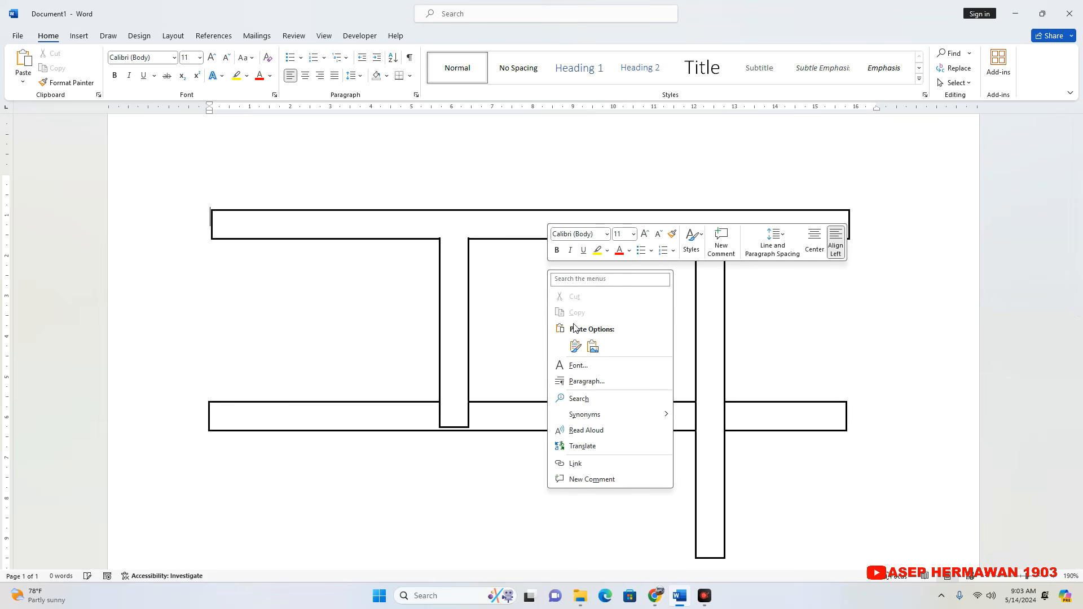
click(576, 345)
drag(561, 216, 563, 406)
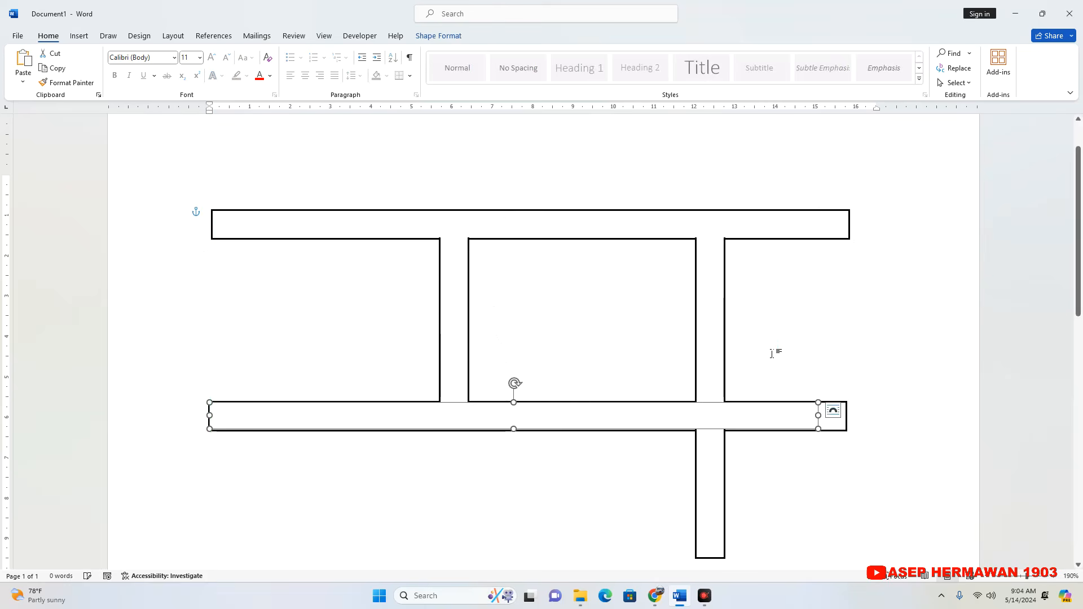
click(788, 336)
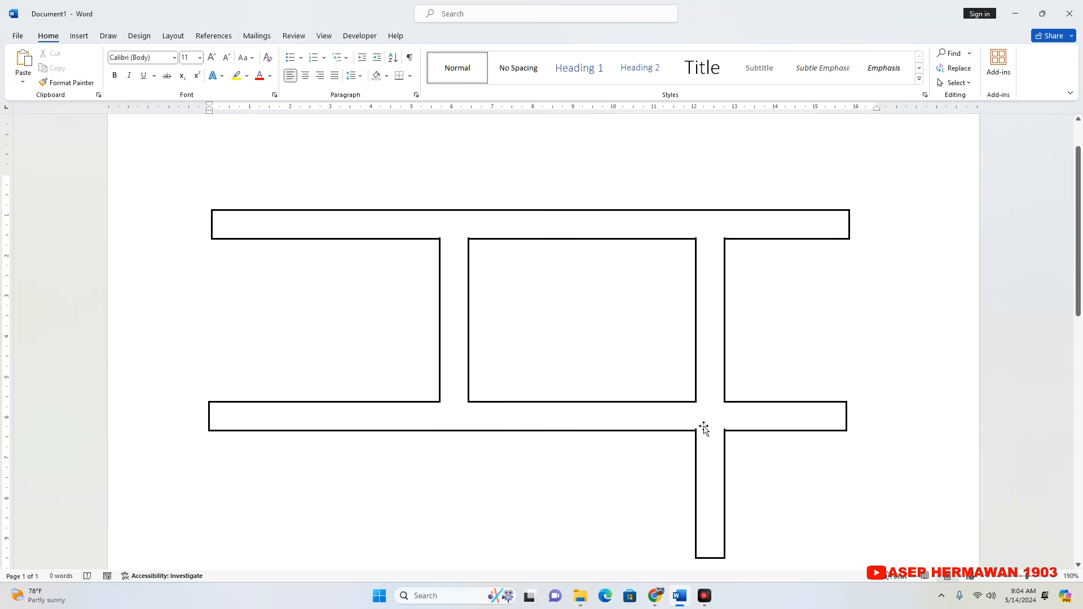
click(494, 235)
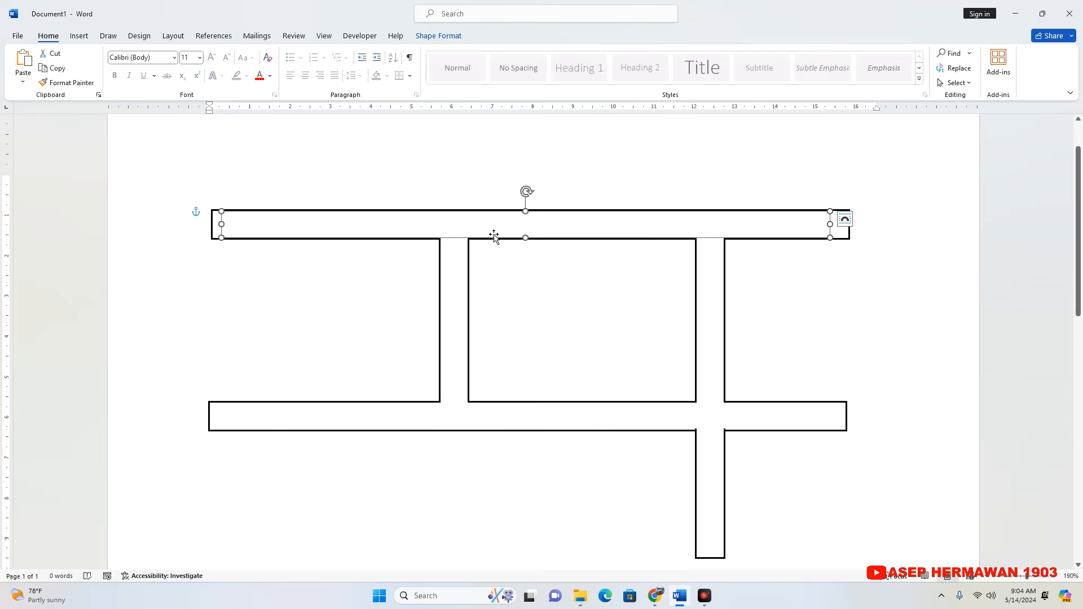
click(792, 282)
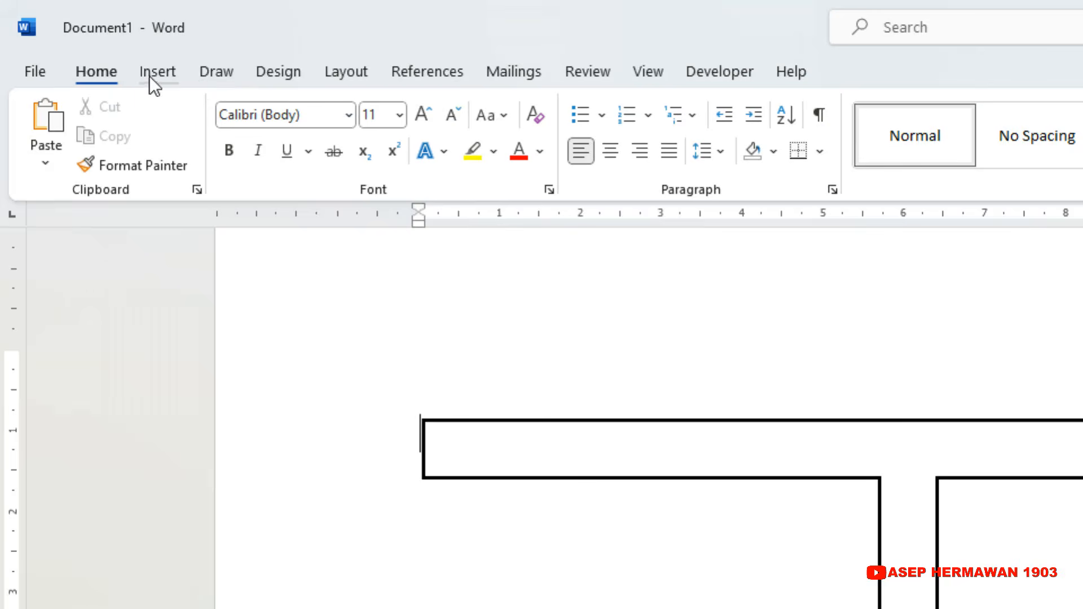
Insert an emptied Simple Text Box, about 0.9 cm by 0.6 cm, below the upper road and just left of the left vertical road.
click(74, 38)
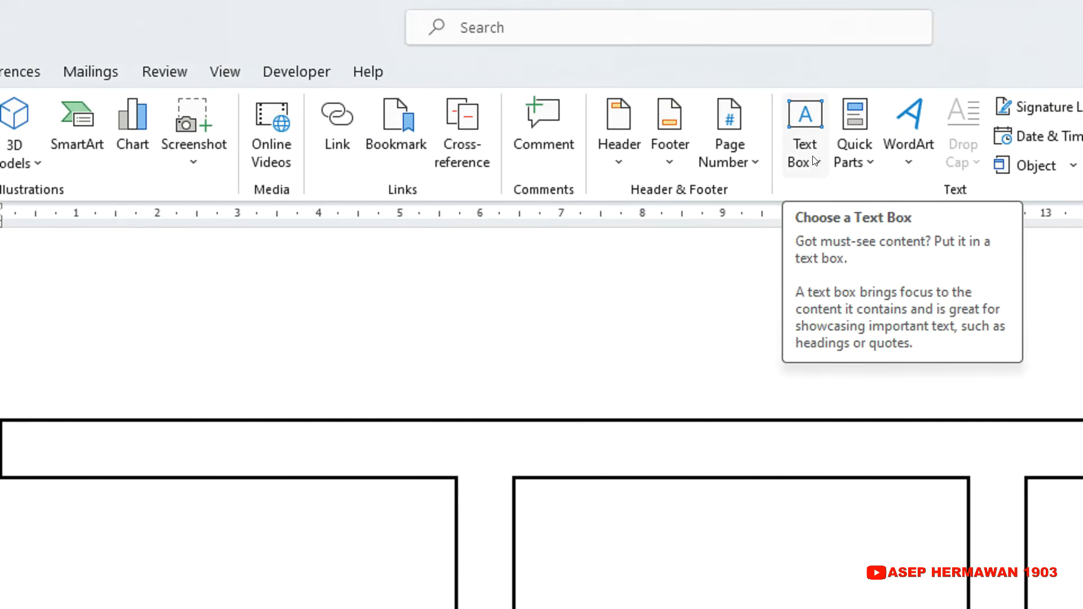
click(803, 146)
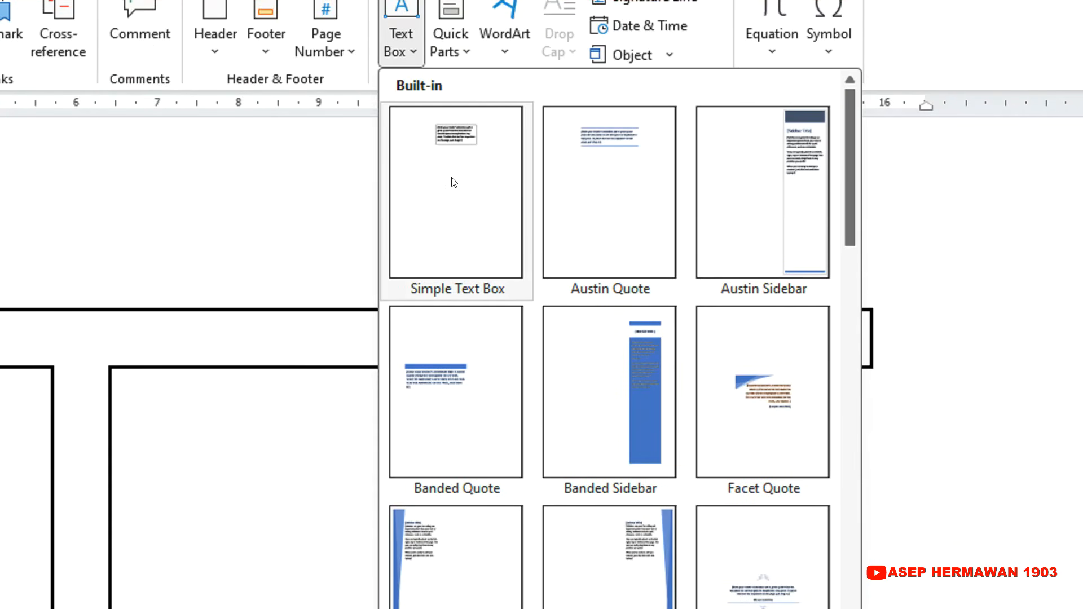
click(453, 182)
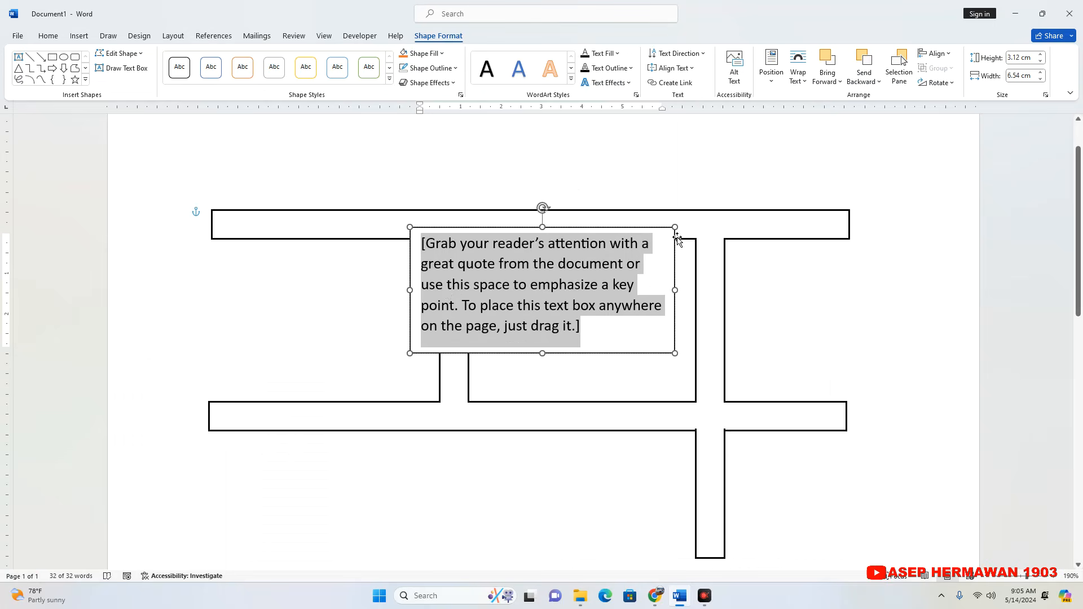
drag(680, 232, 417, 267)
double_click(406, 276)
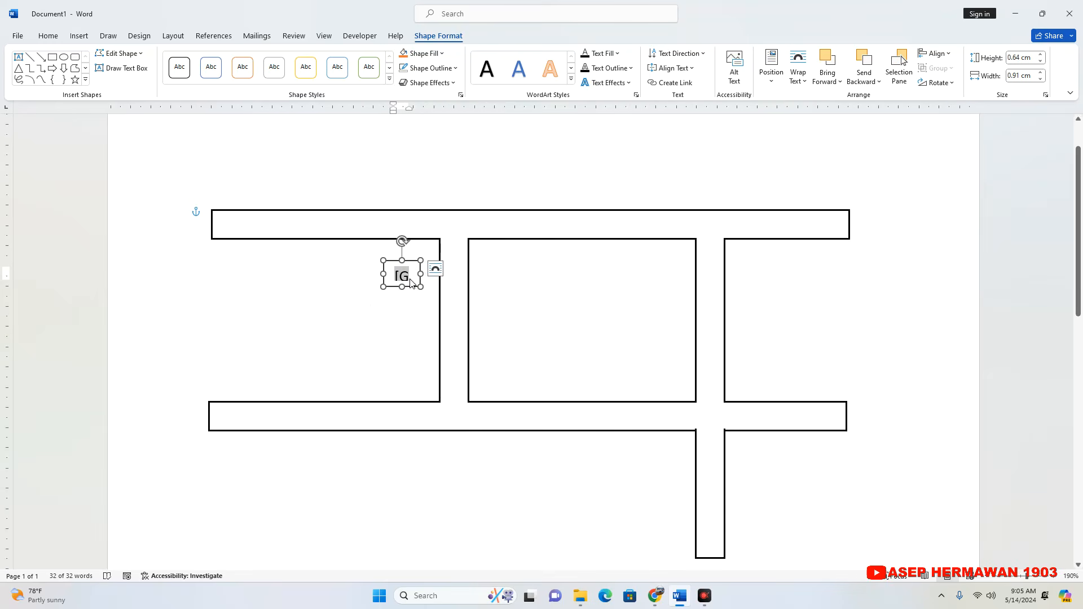
key(BackSpace)
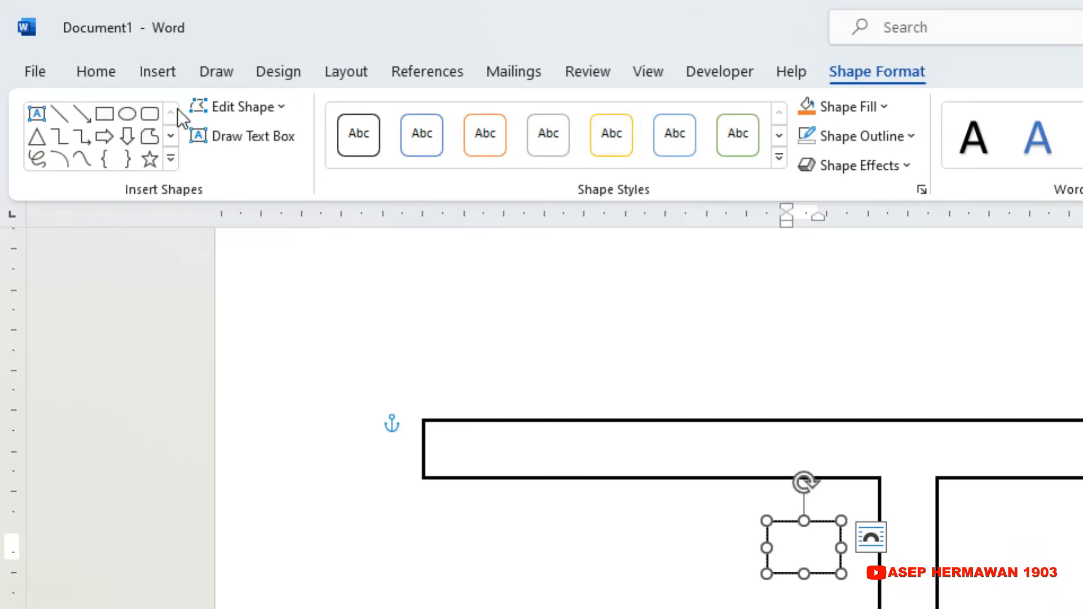
Insert the columned building symbol from the Webdings font, character code 71, into the small text box.
click(173, 76)
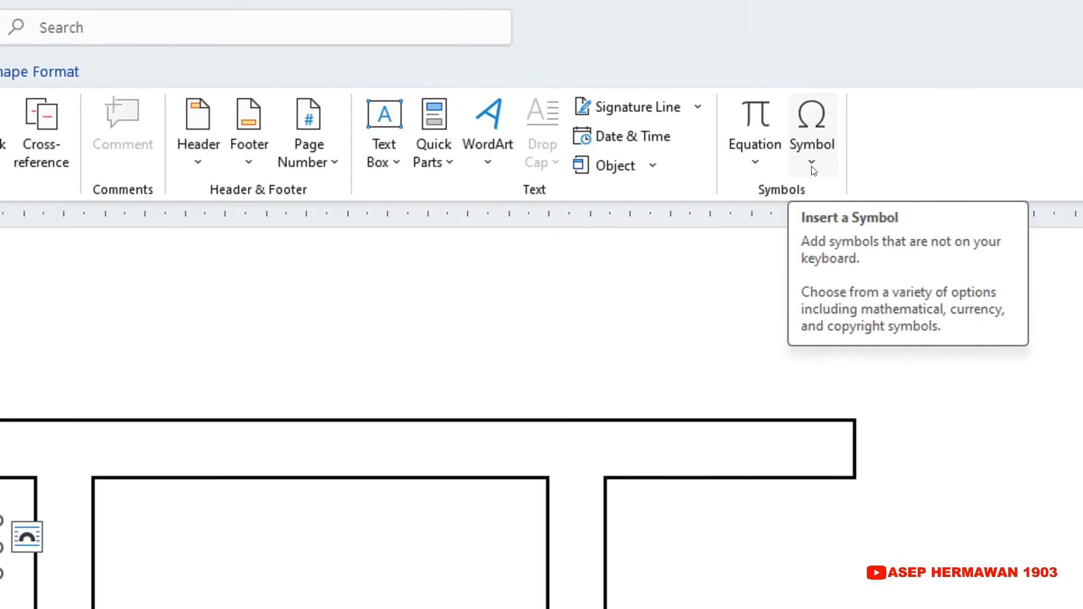
click(812, 161)
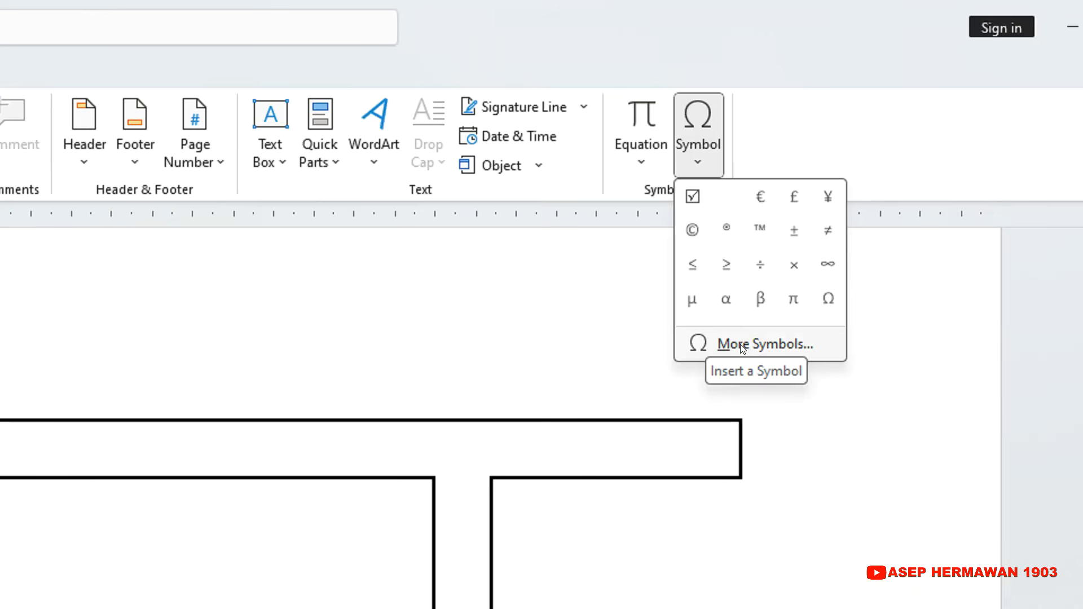
click(742, 345)
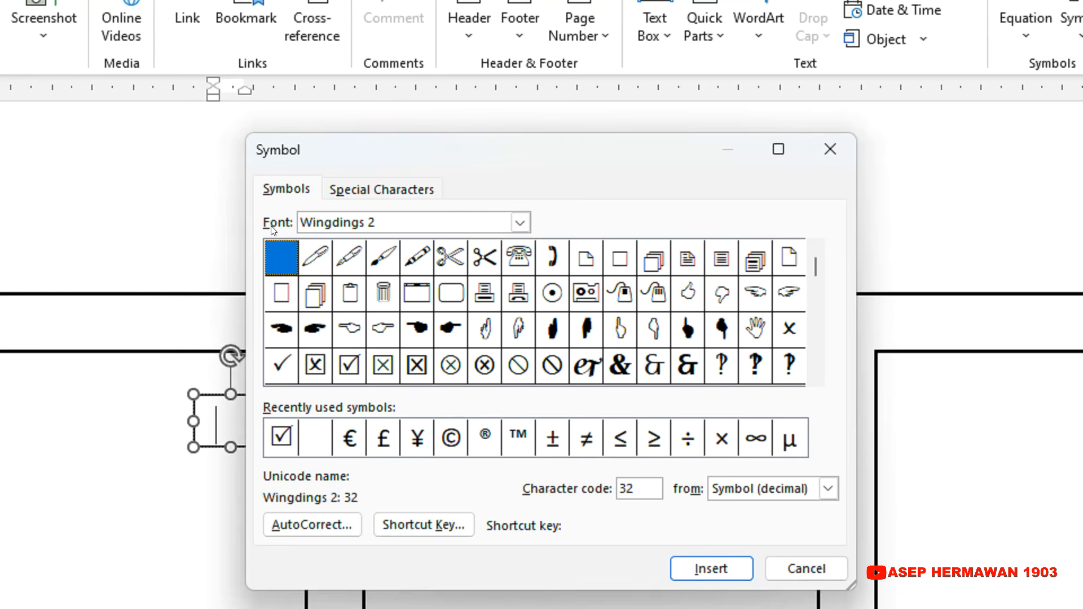
click(491, 223)
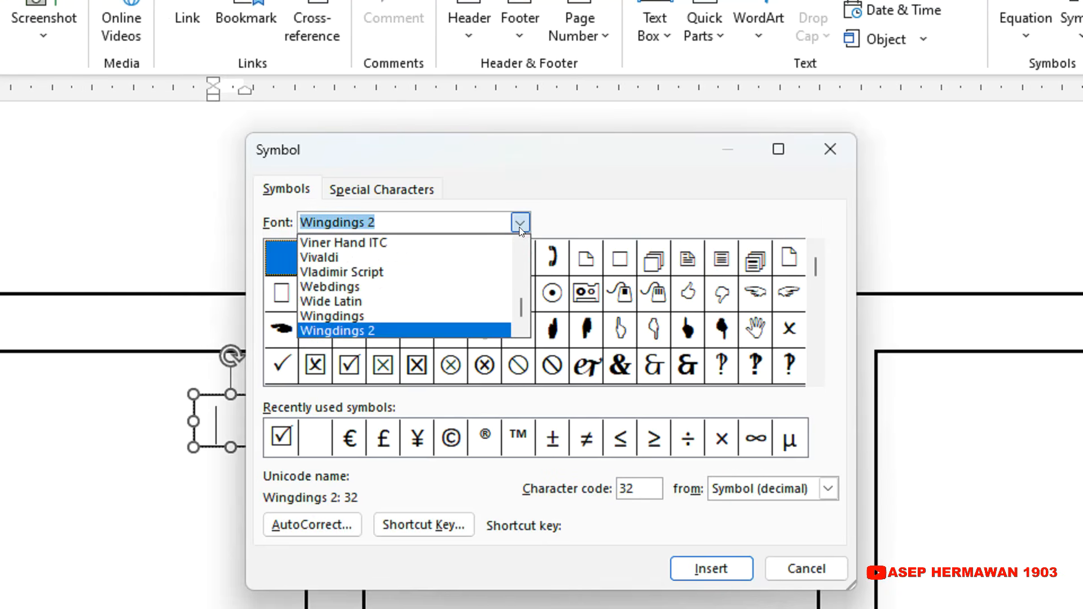
text(e)
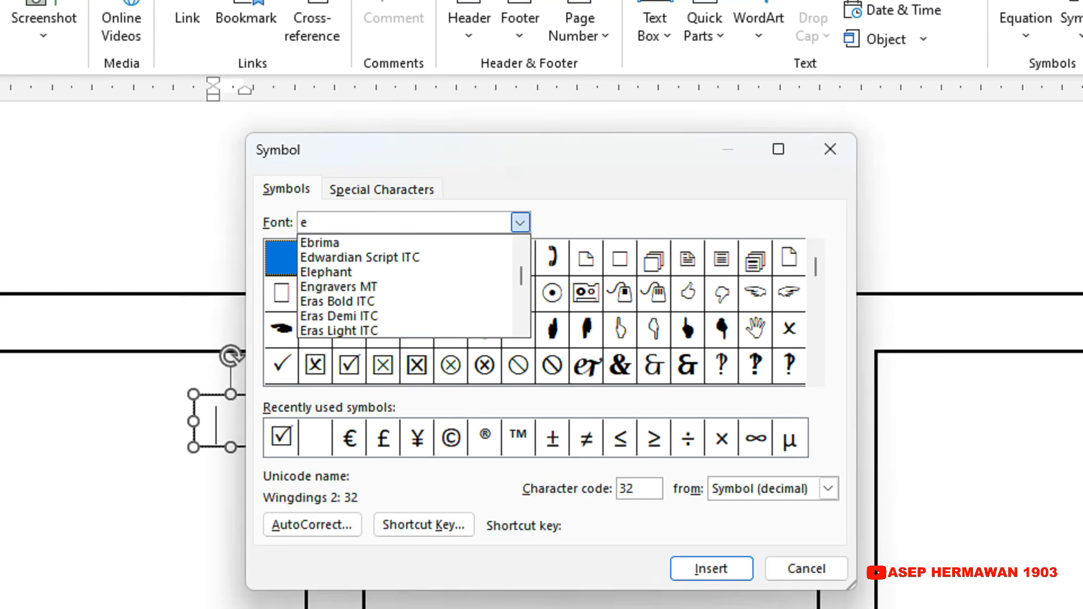
key(BackSpace)
text(web)
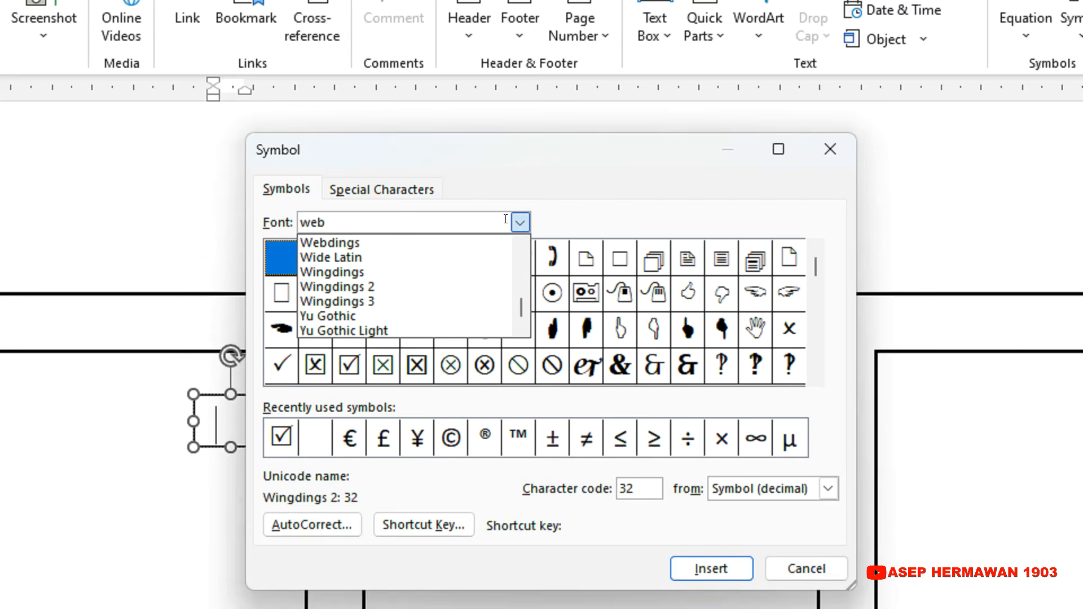
click(361, 246)
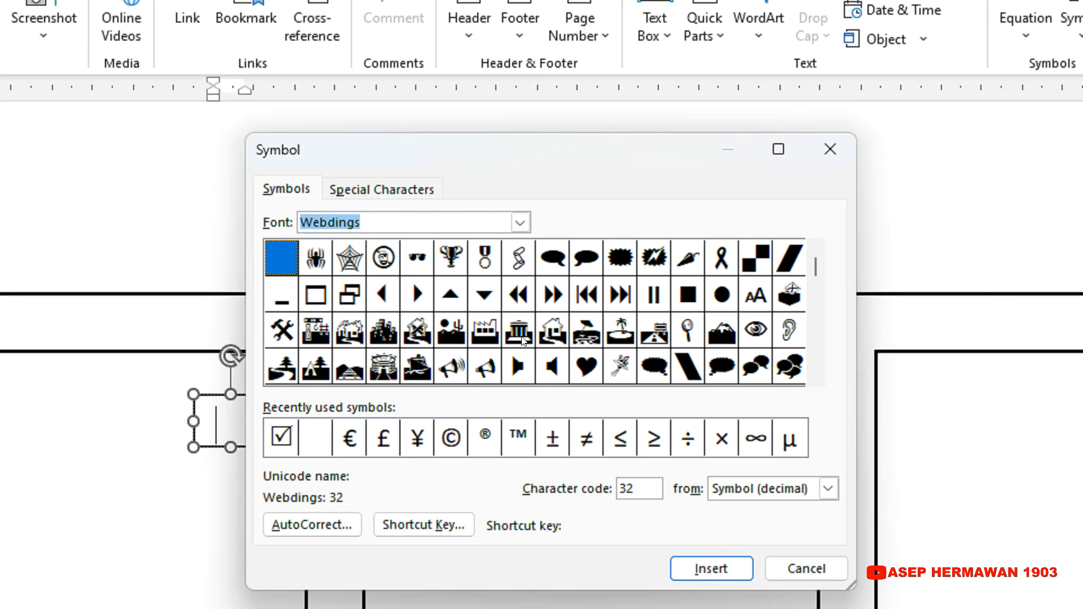
click(522, 337)
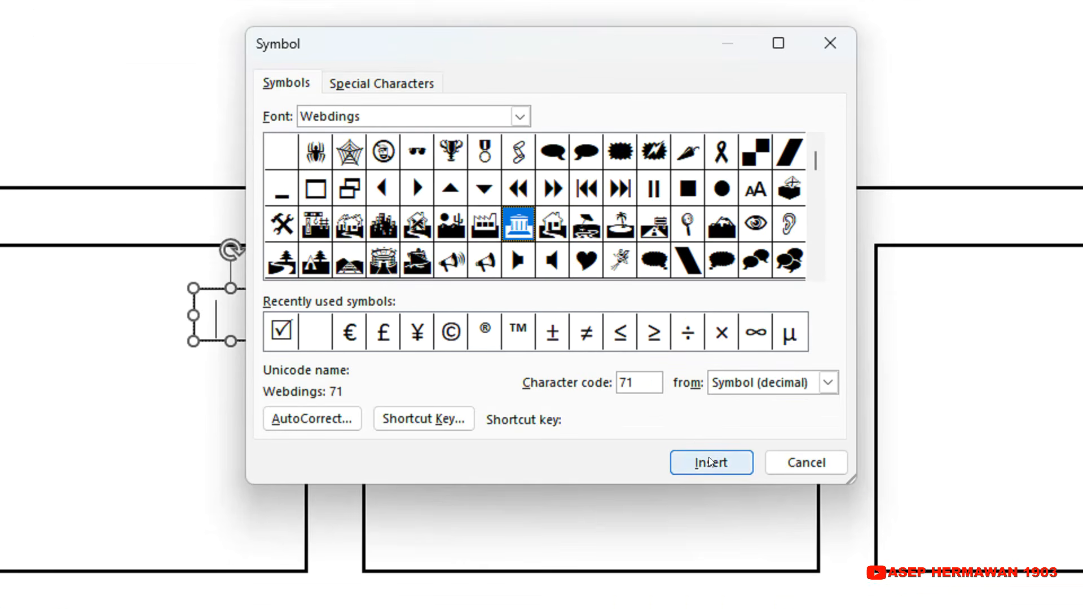
click(709, 567)
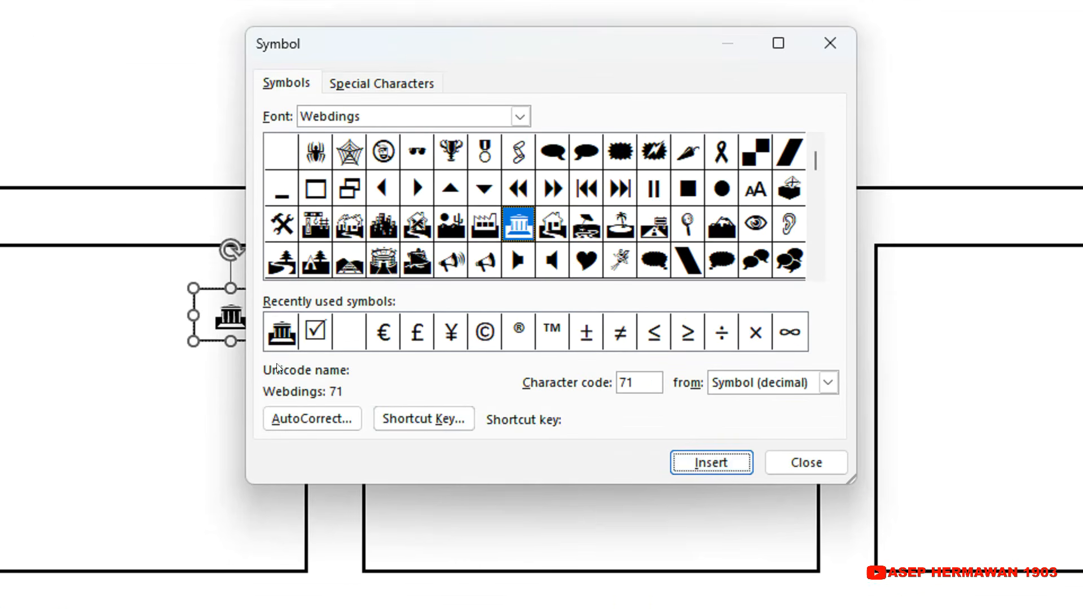
click(806, 463)
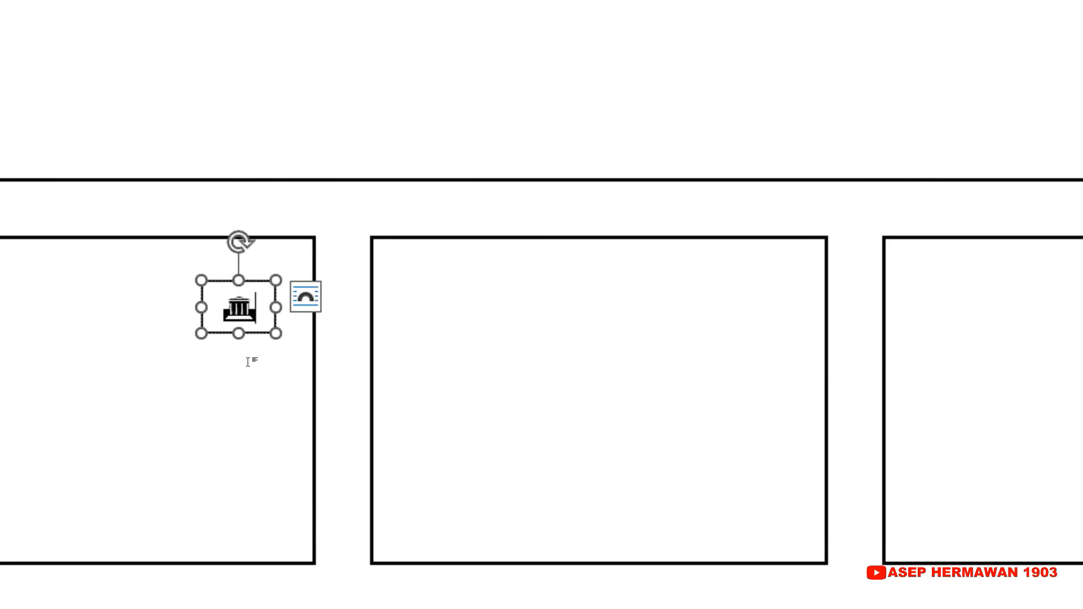
Enlarge the text box and set the building symbol's font size to 26.
click(246, 361)
click(263, 306)
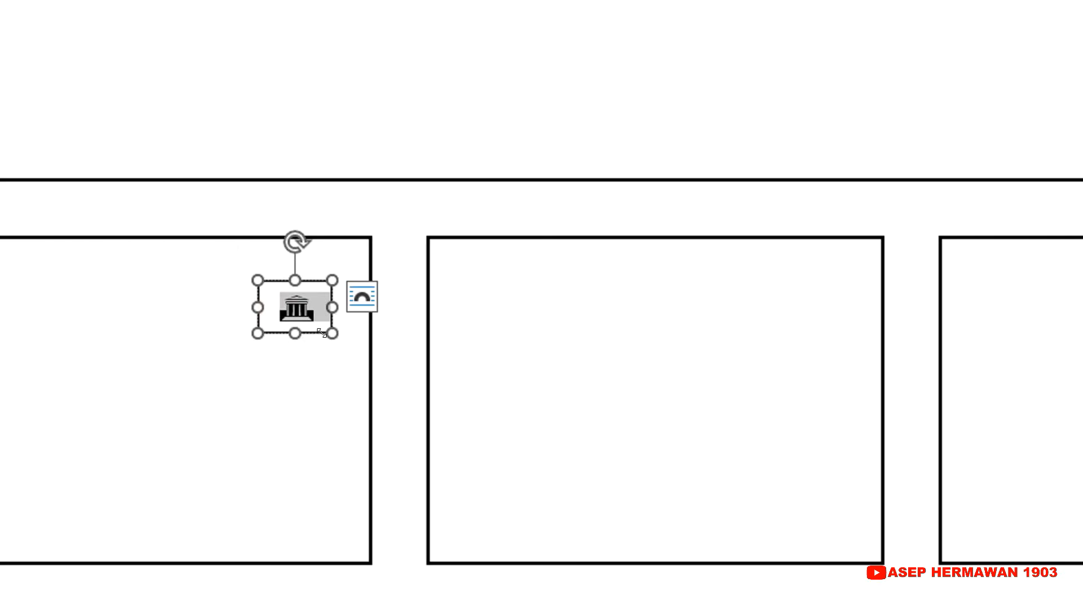
drag(331, 334, 356, 365)
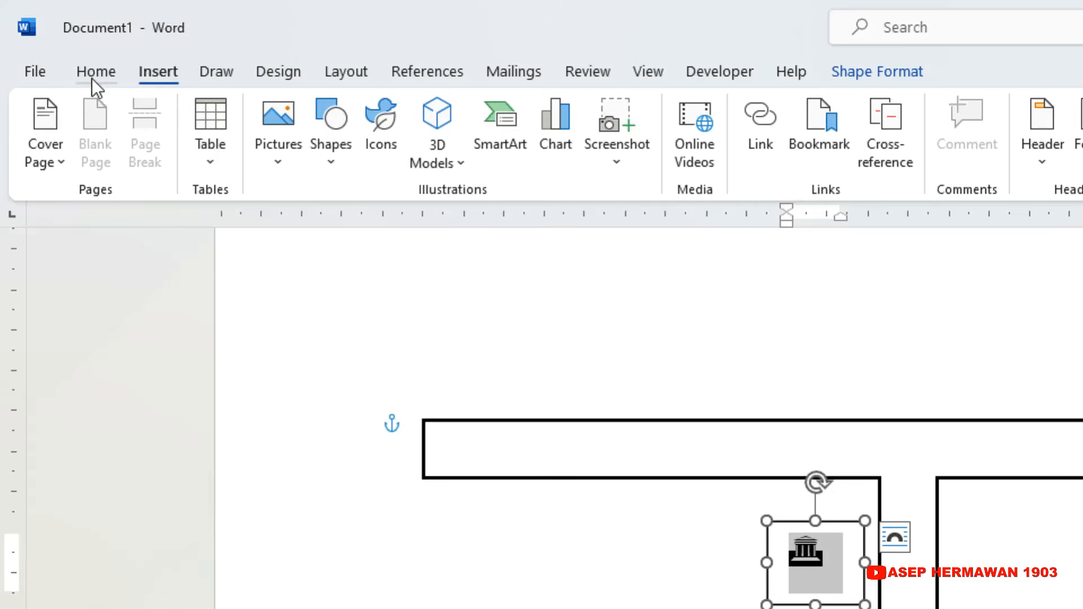
click(91, 75)
click(400, 115)
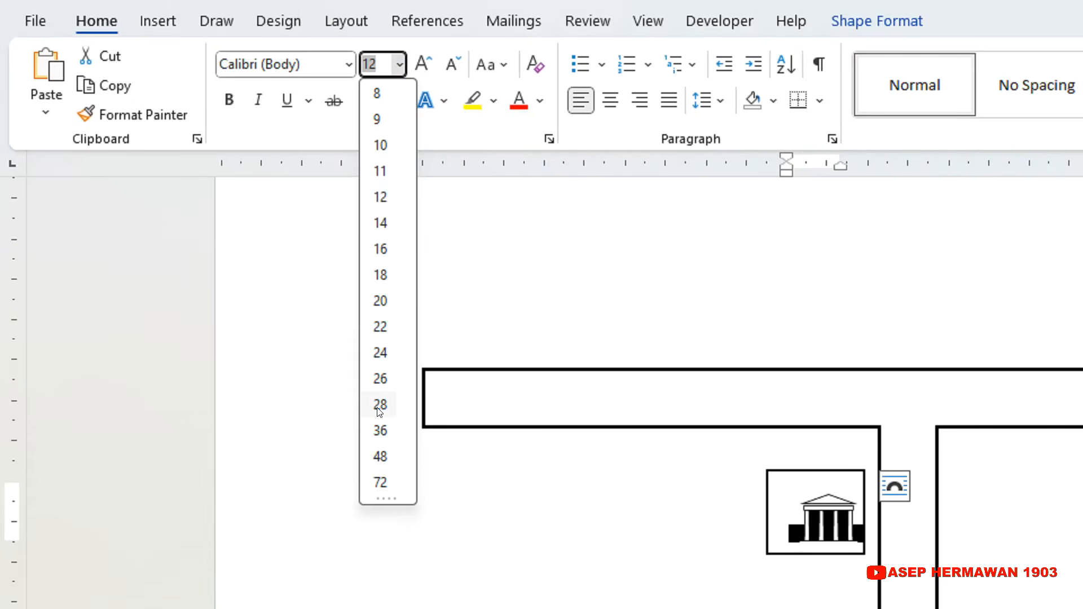
click(379, 378)
Widen the text box to fit the whole building symbol and move it slightly up and left, clear of the vertical road.
click(737, 453)
click(768, 399)
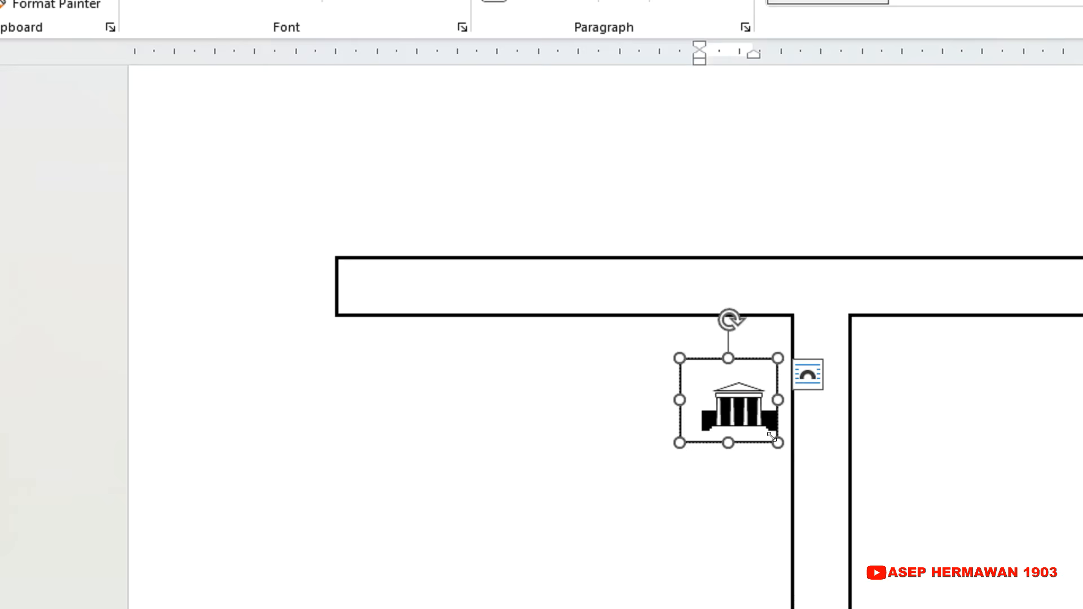
drag(787, 443, 800, 439)
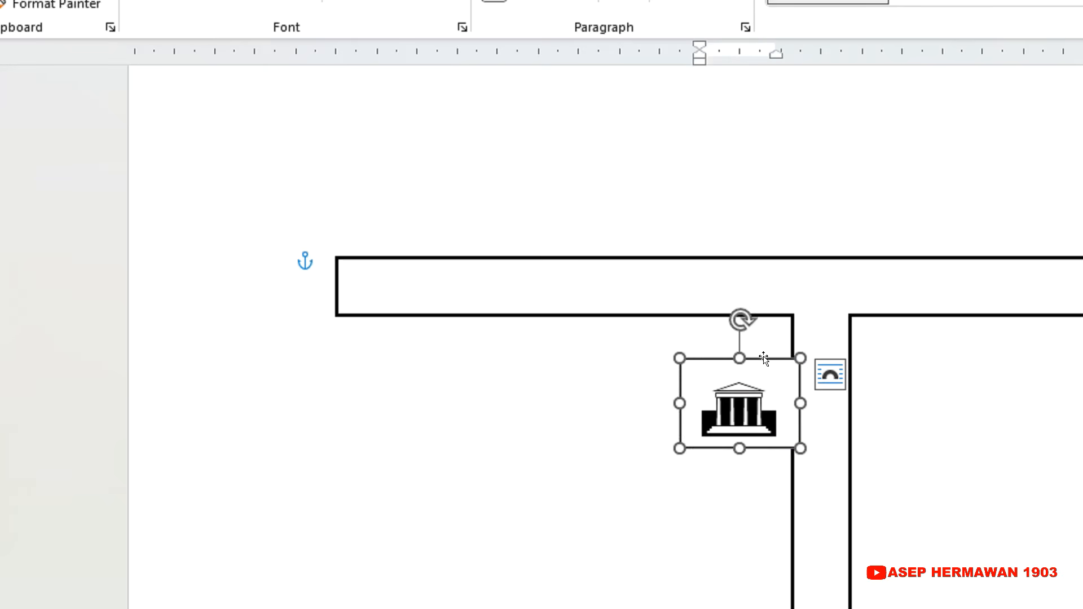
drag(763, 358, 745, 340)
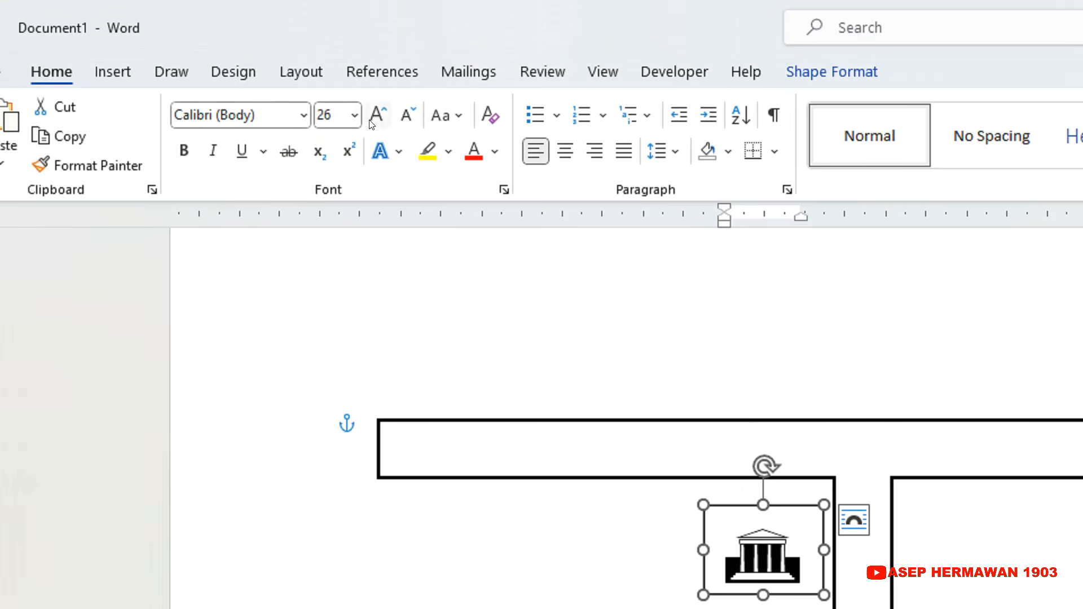
Set the building symbol's font size to 24.
click(351, 115)
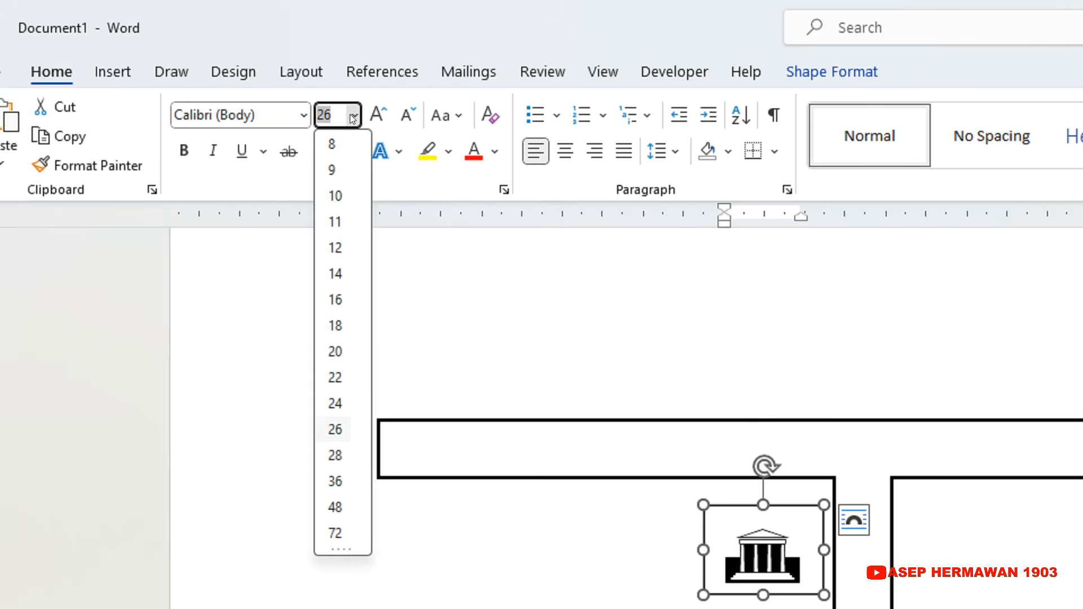
click(766, 555)
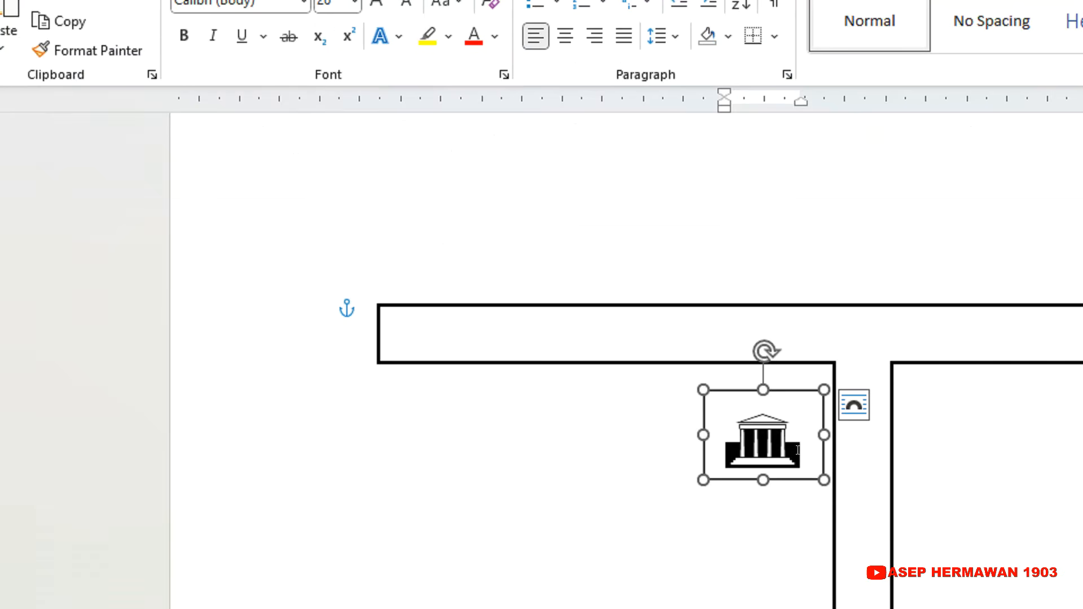
drag(797, 450, 728, 428)
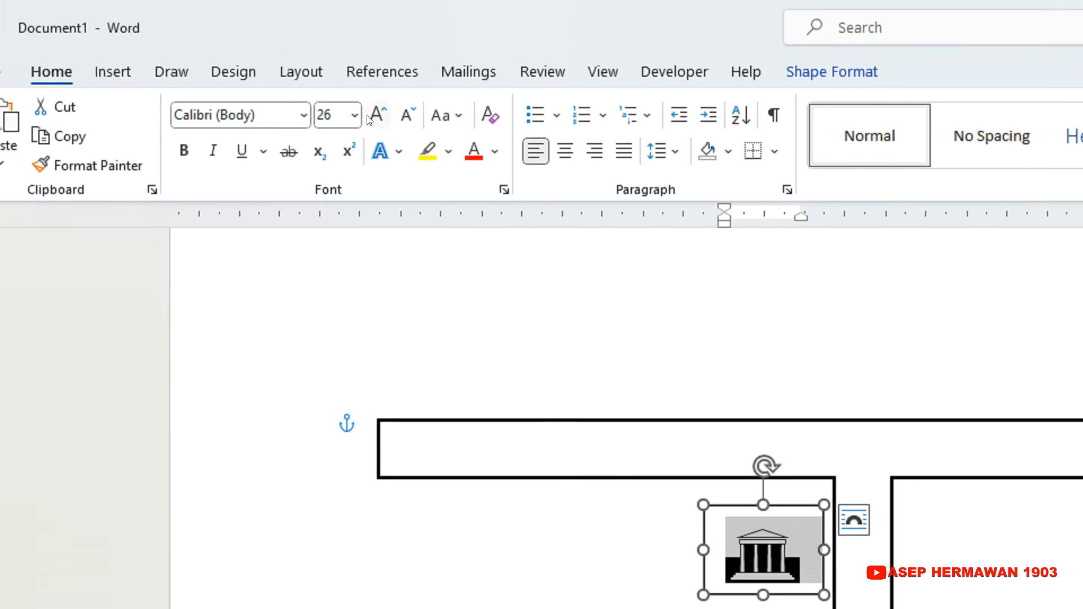
click(354, 116)
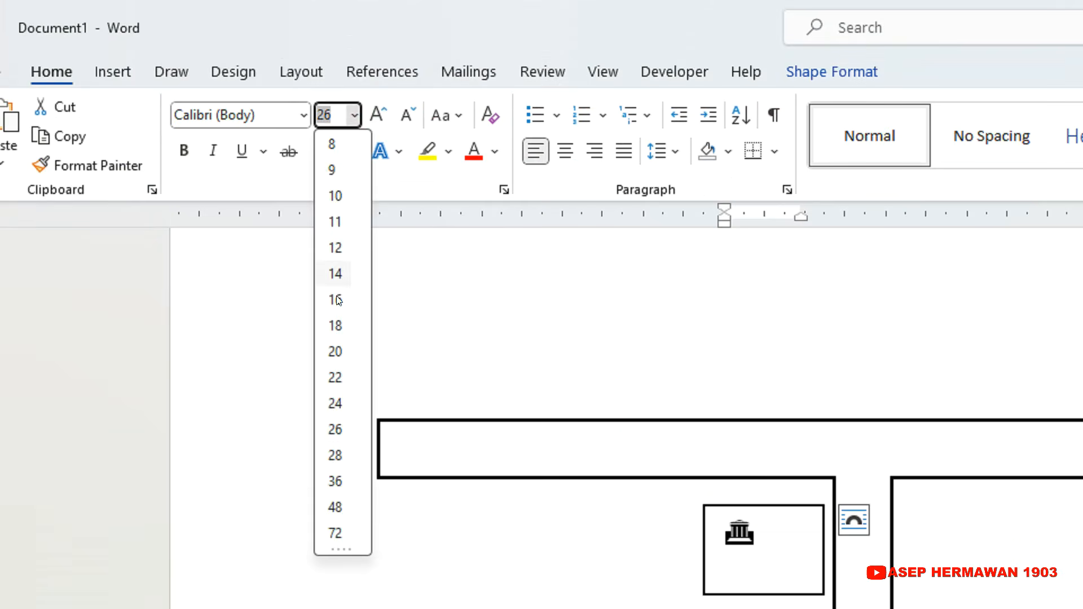
click(341, 401)
click(790, 435)
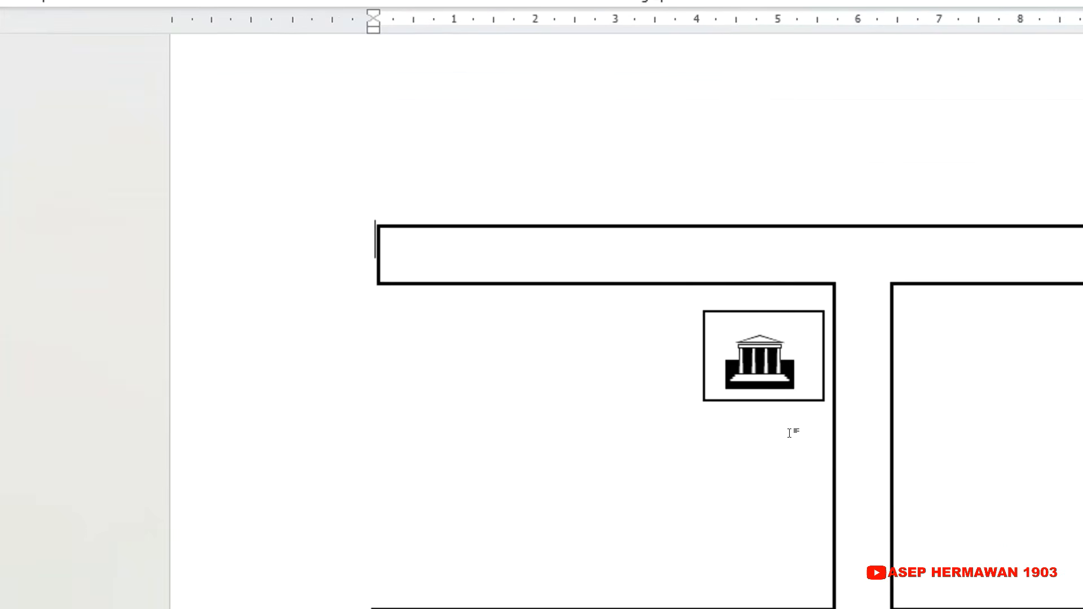
Resize the building's text box to about 1.34 cm wide by 1.17 cm high and place it just left of the left vertical road.
click(795, 311)
drag(821, 310, 792, 302)
drag(692, 311, 678, 298)
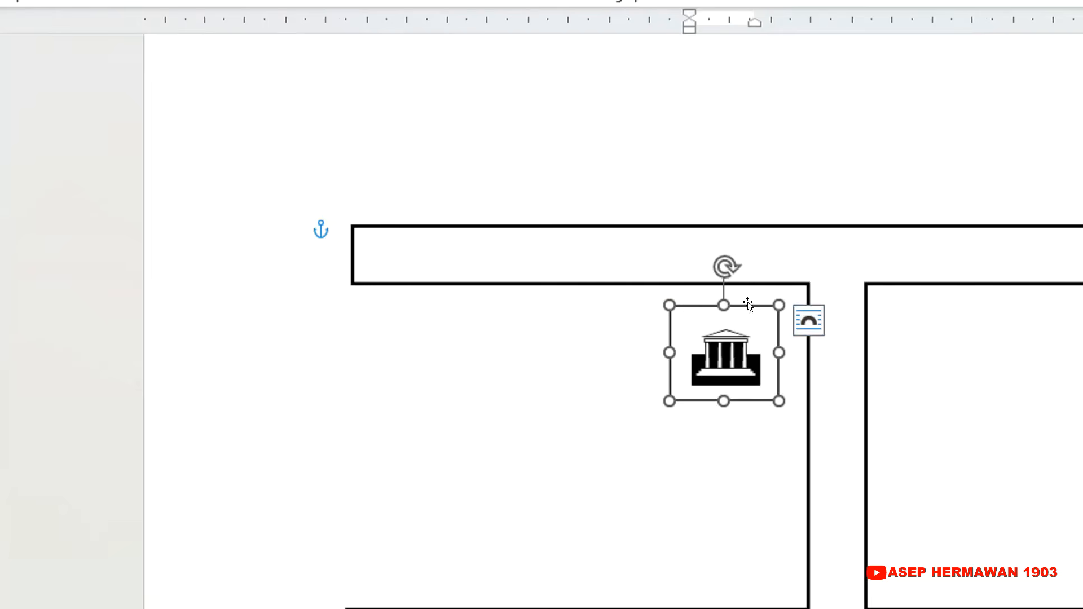
drag(763, 302, 784, 302)
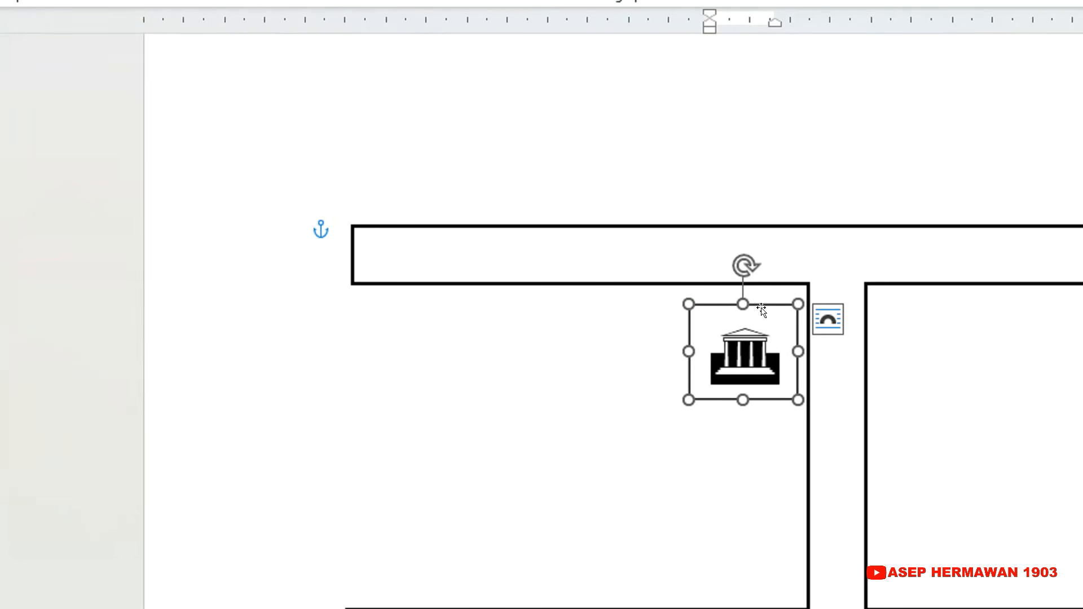
click(709, 435)
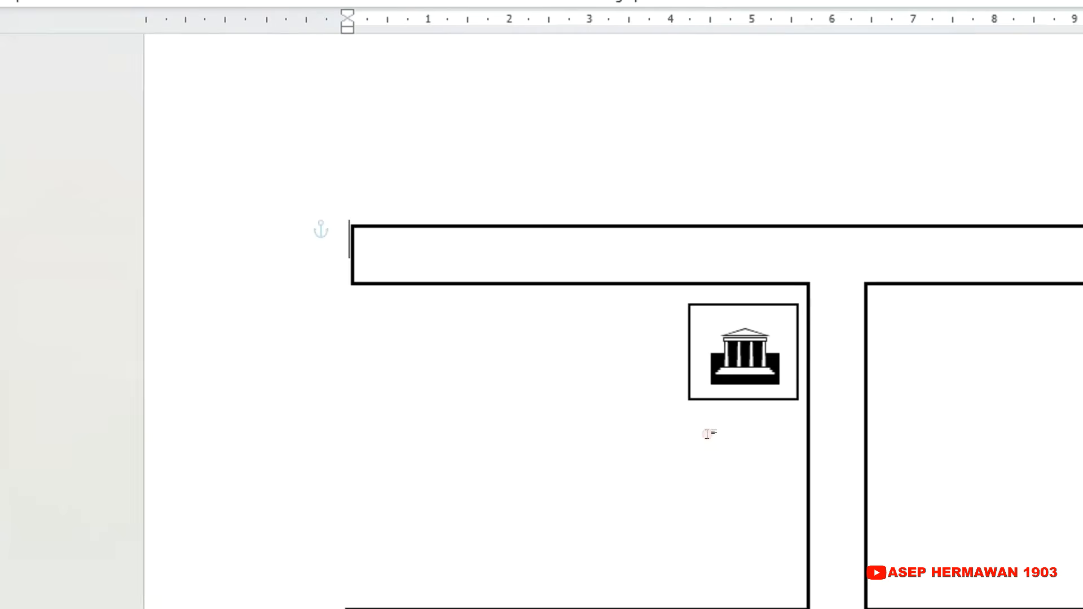
Remove the outline from the building symbol's text box.
click(732, 302)
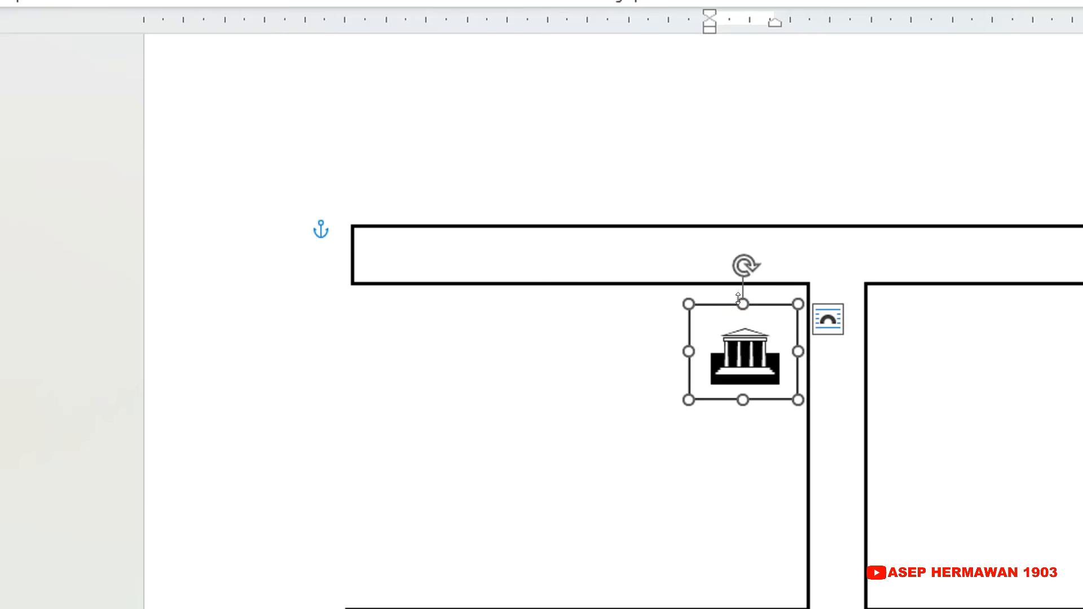
click(792, 66)
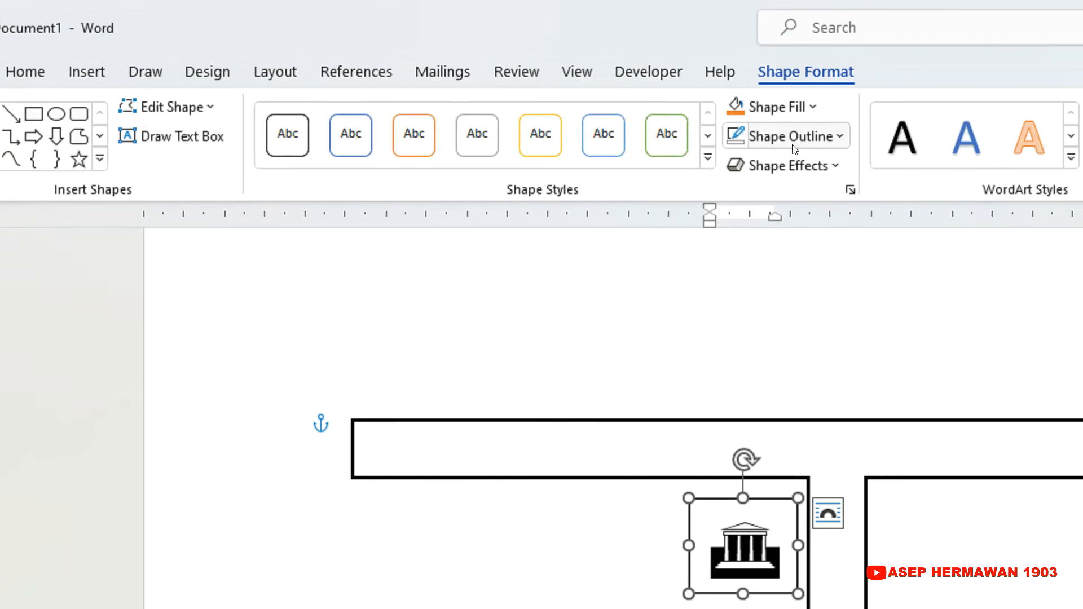
click(835, 137)
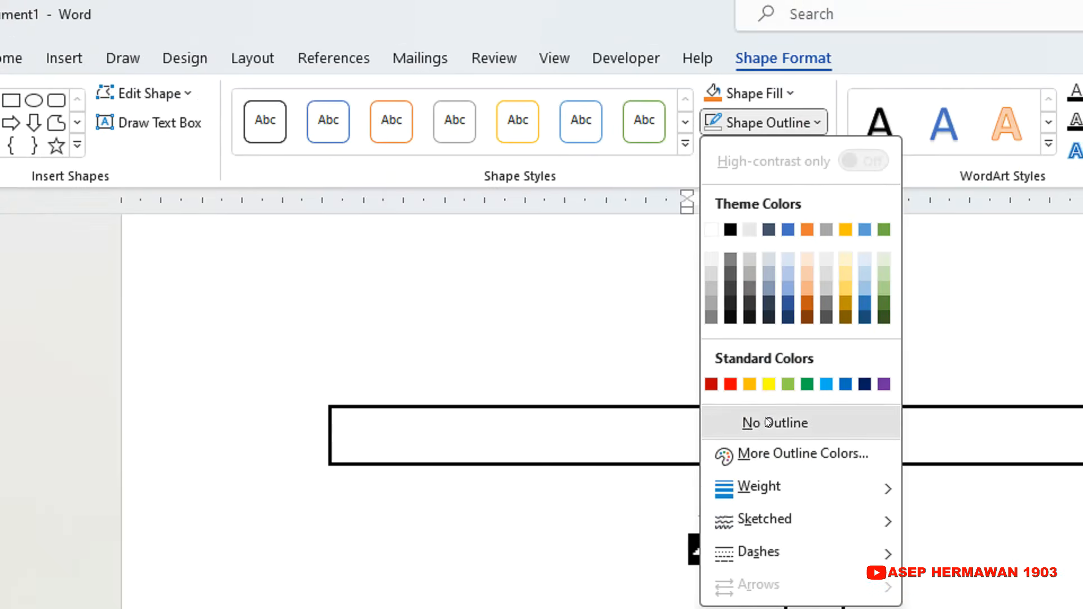
click(767, 422)
click(601, 556)
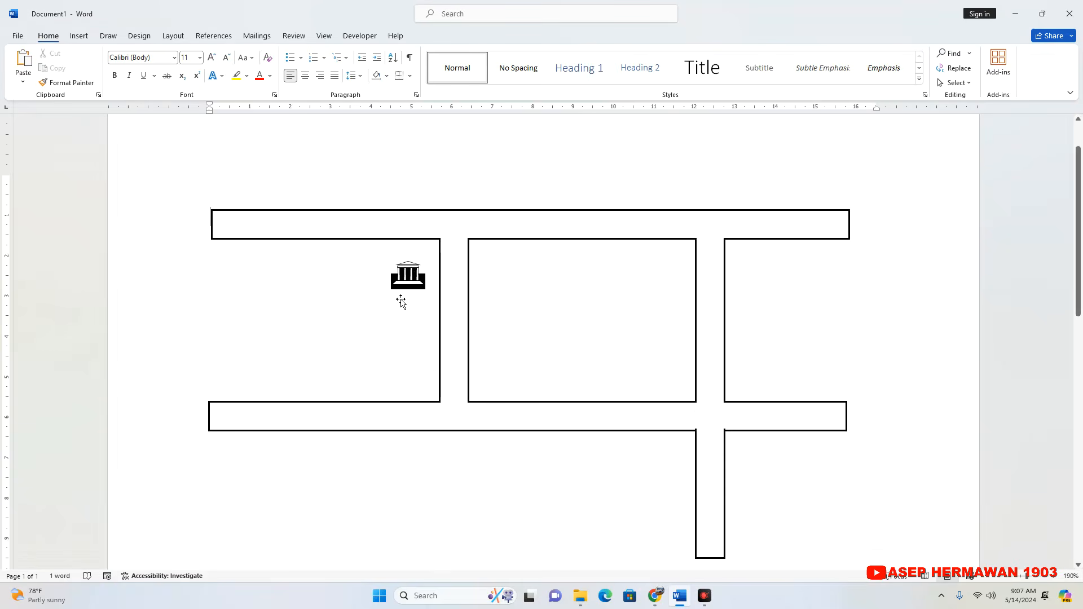
Copy the building's text box to the space below and left of it, and delete the symbol from the copy.
click(416, 289)
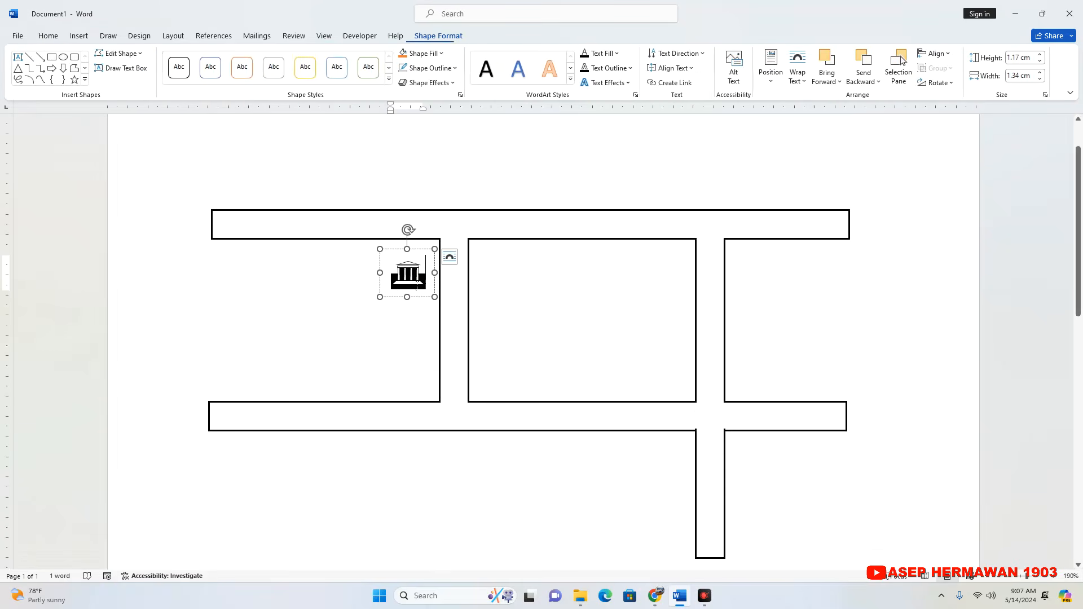
click(424, 256)
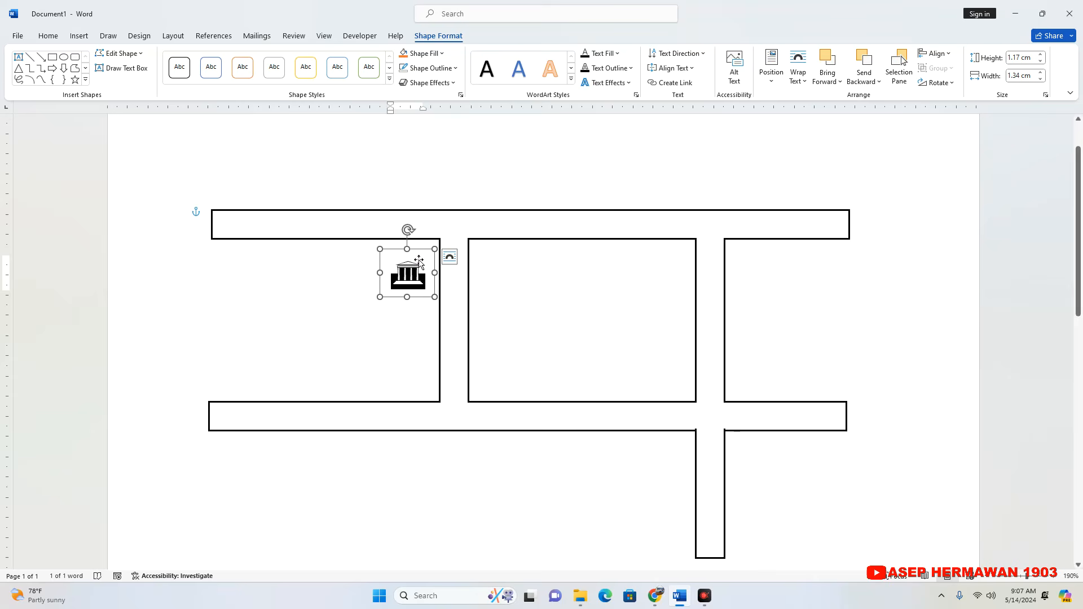
drag(426, 256, 389, 310)
click(390, 330)
key(BackSpace)
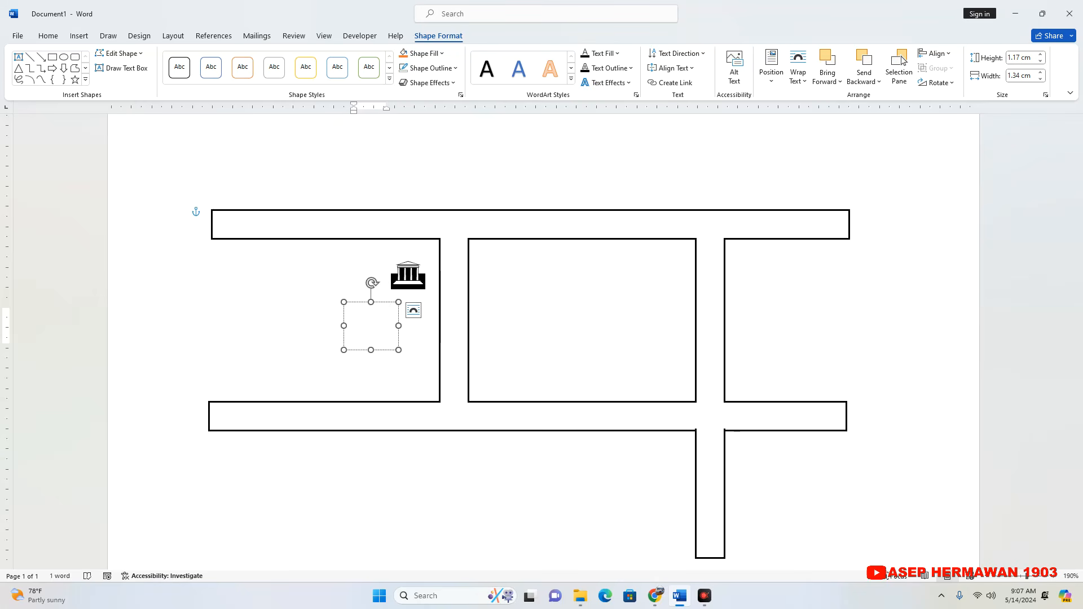
Enter the label KUA in the emptied text box below the building.
text(ka)
key(BackSpace)
key(BackSpace)
text(KAU)
click(406, 331)
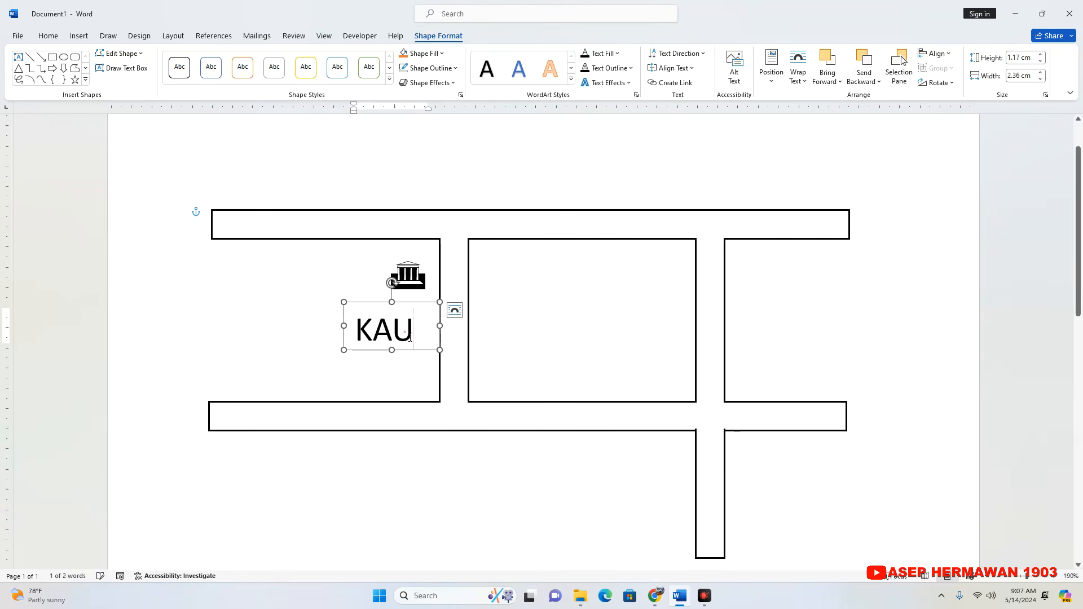
key(Left)
key(BackSpace)
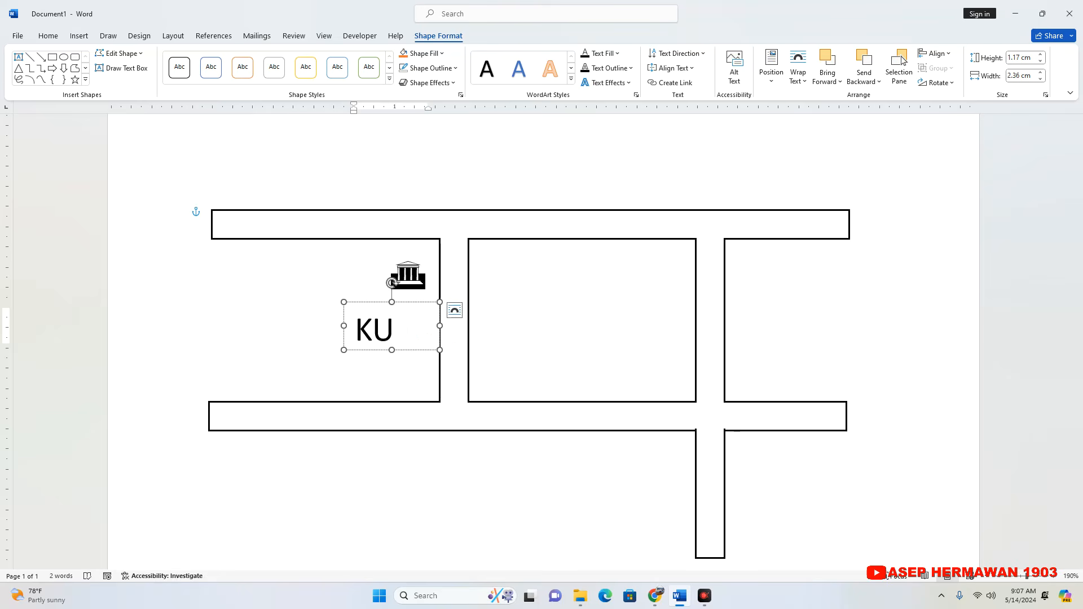
key(Right)
text(A)
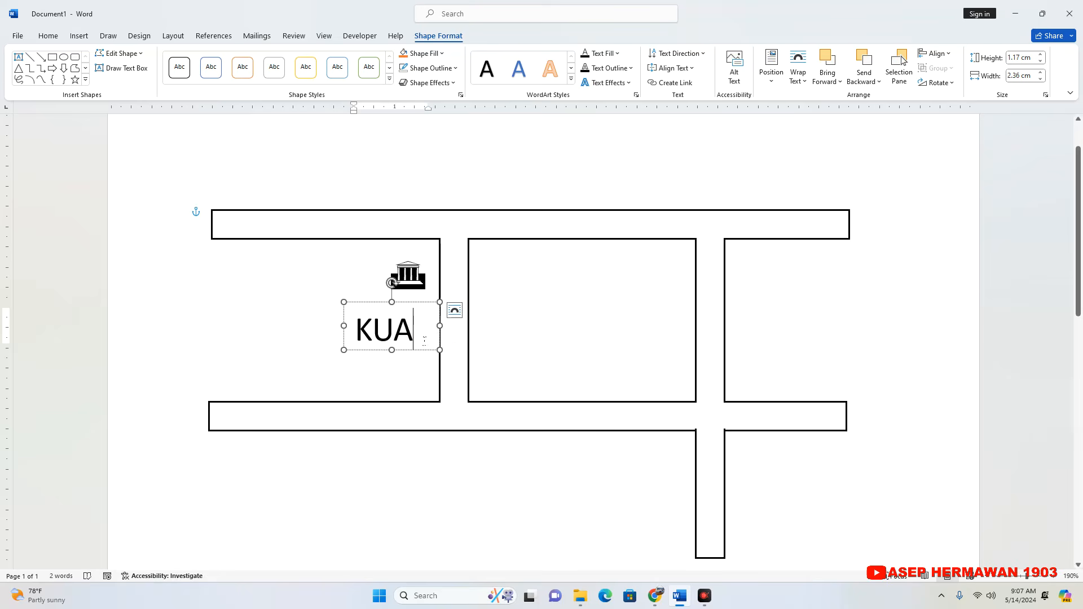
Set the font size of the KUA label to 10.
drag(424, 340, 354, 335)
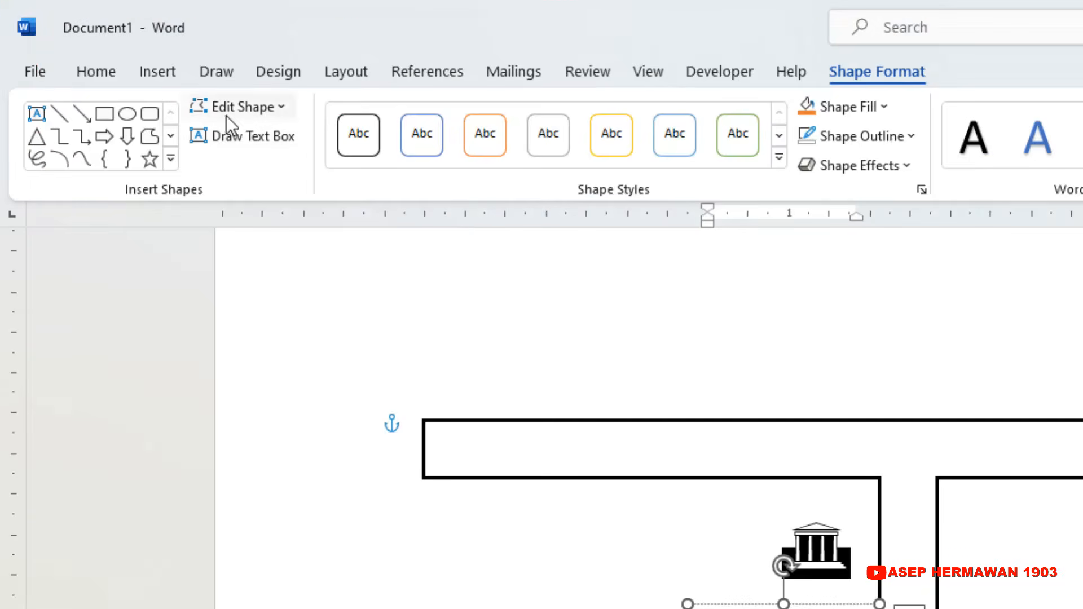
click(49, 37)
click(400, 117)
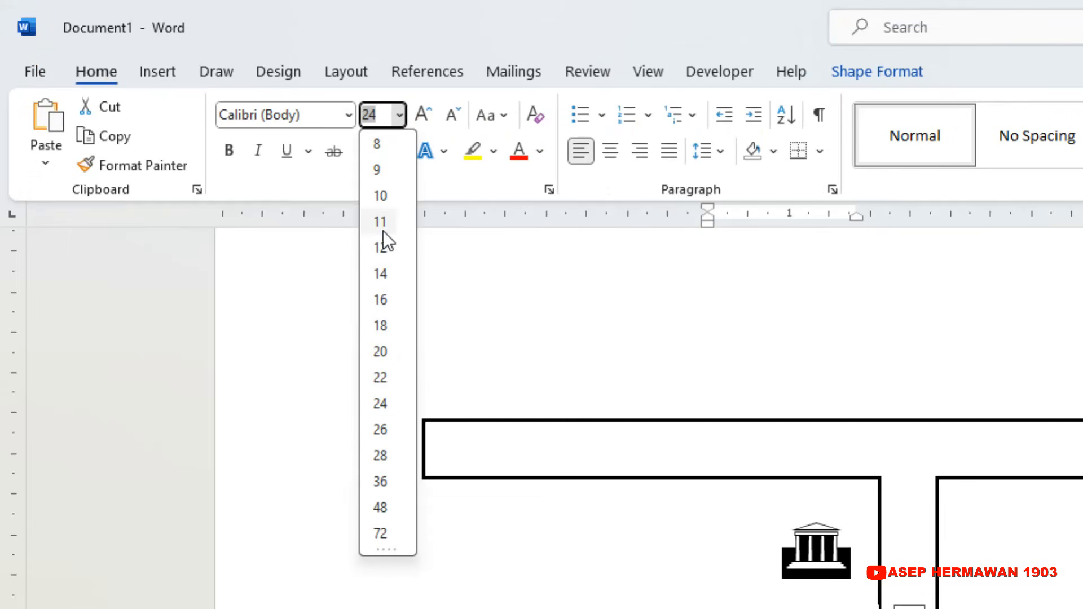
click(383, 201)
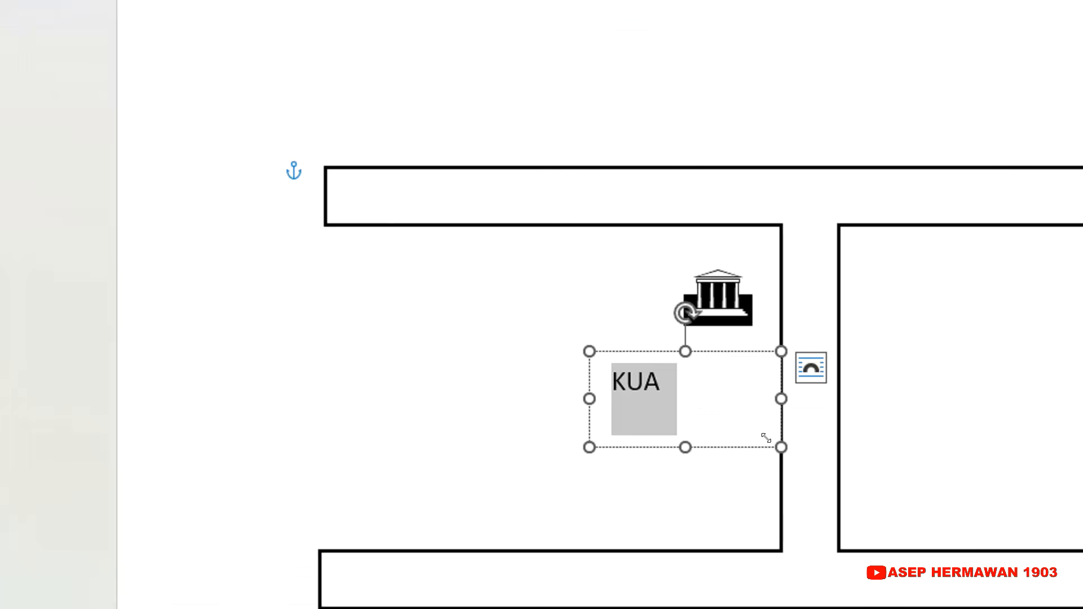
Shrink the KUA text box to fit its label and move it directly beneath the building symbol.
drag(766, 438, 677, 410)
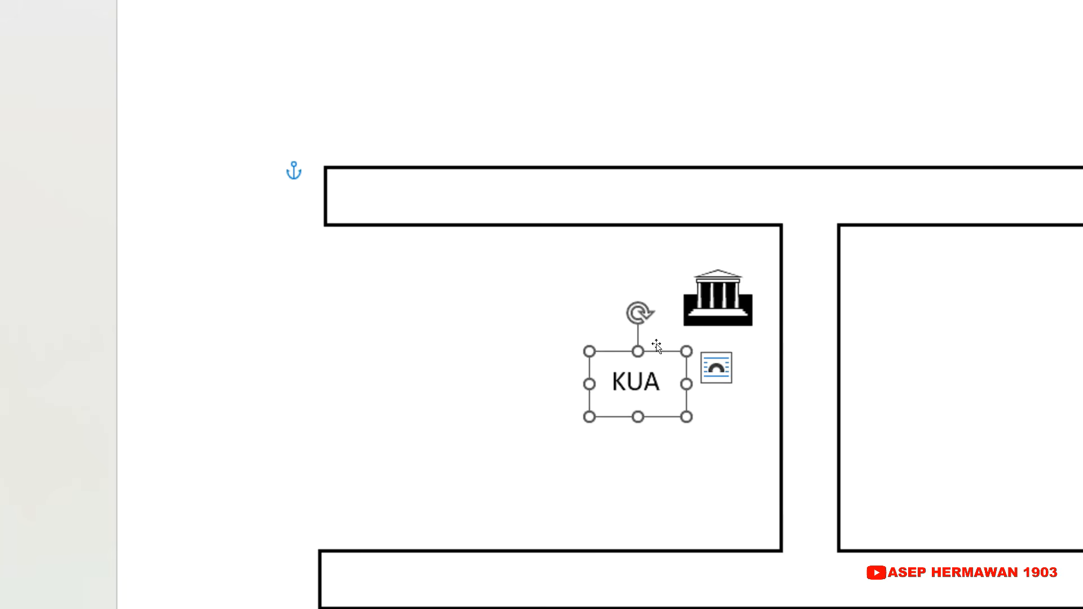
drag(656, 345, 733, 329)
click(554, 365)
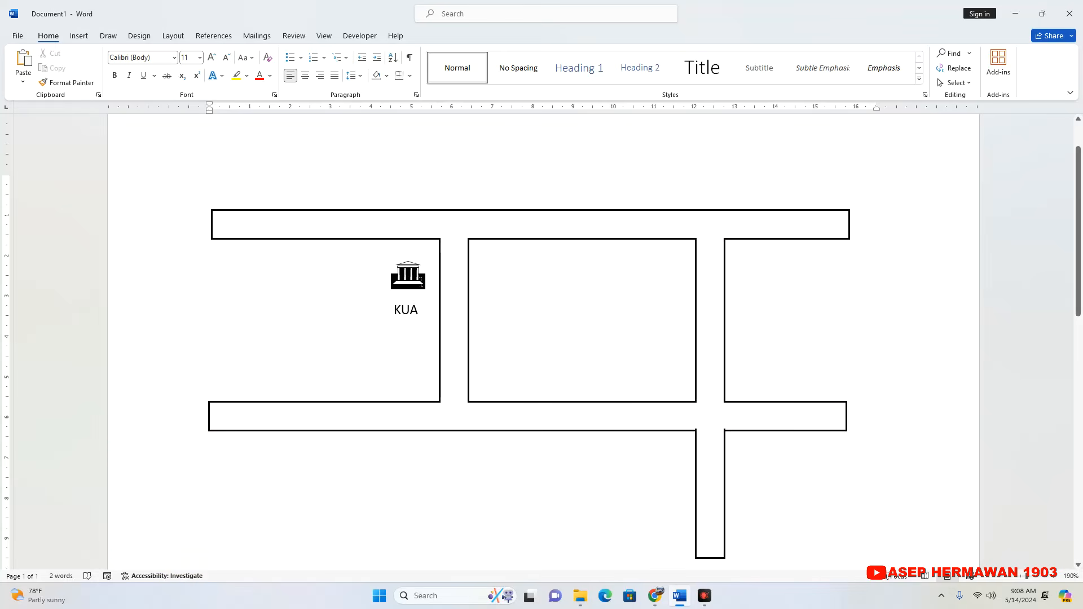
Duplicate the building symbol's text box and place the copy just below the lower road, between the two vertical roads.
click(420, 282)
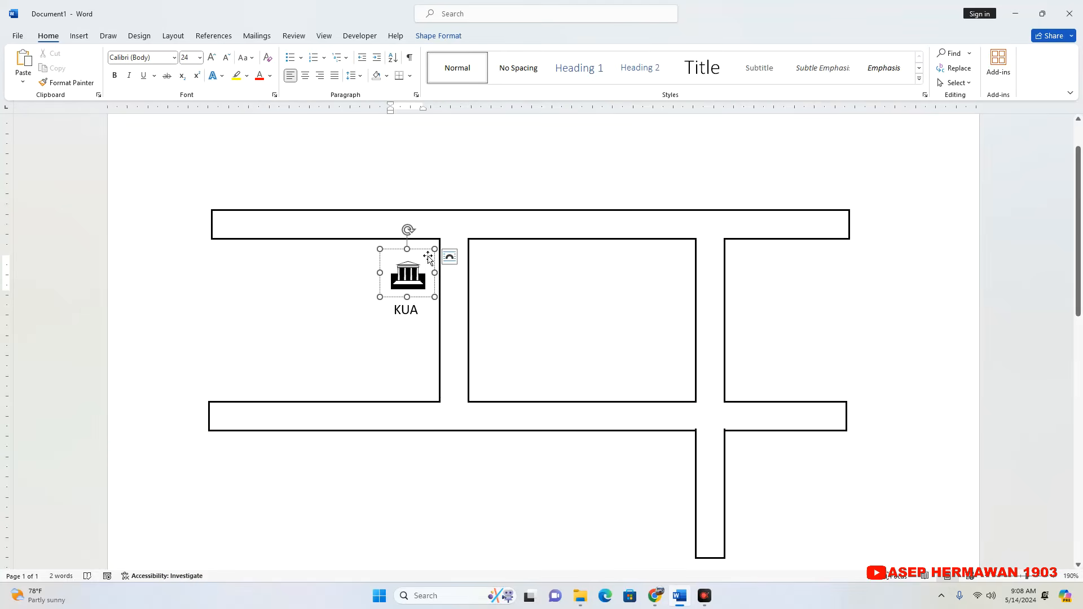
click(429, 259)
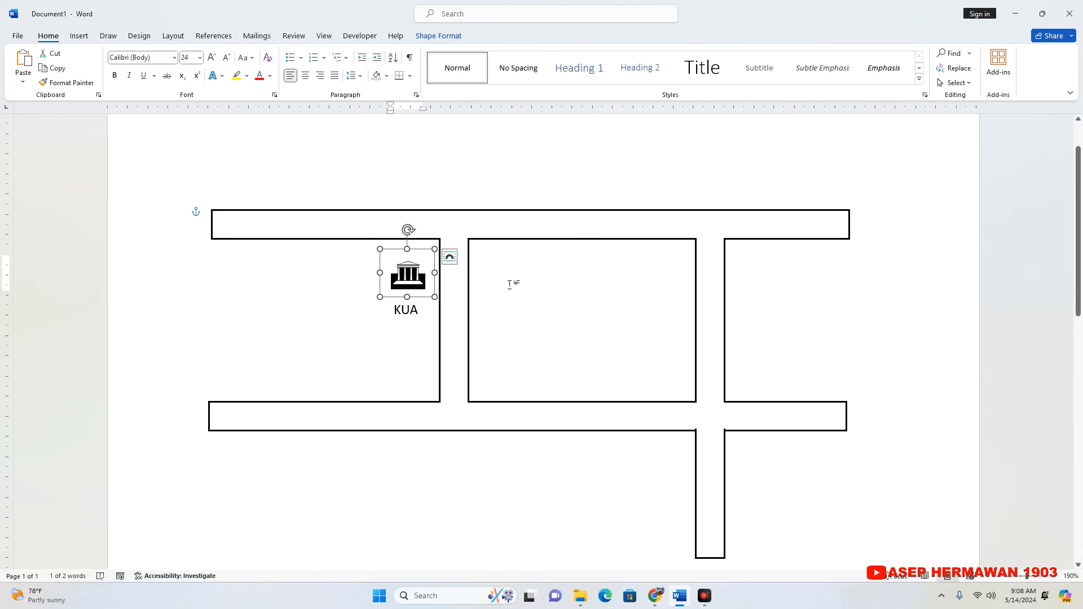
key(ctrl+d)
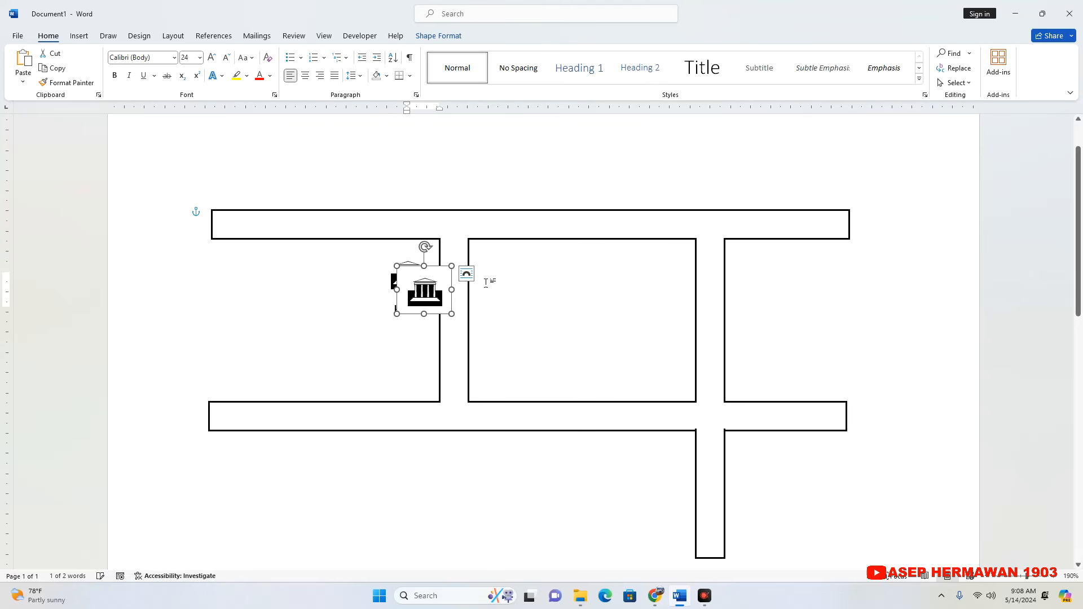
drag(438, 274, 581, 445)
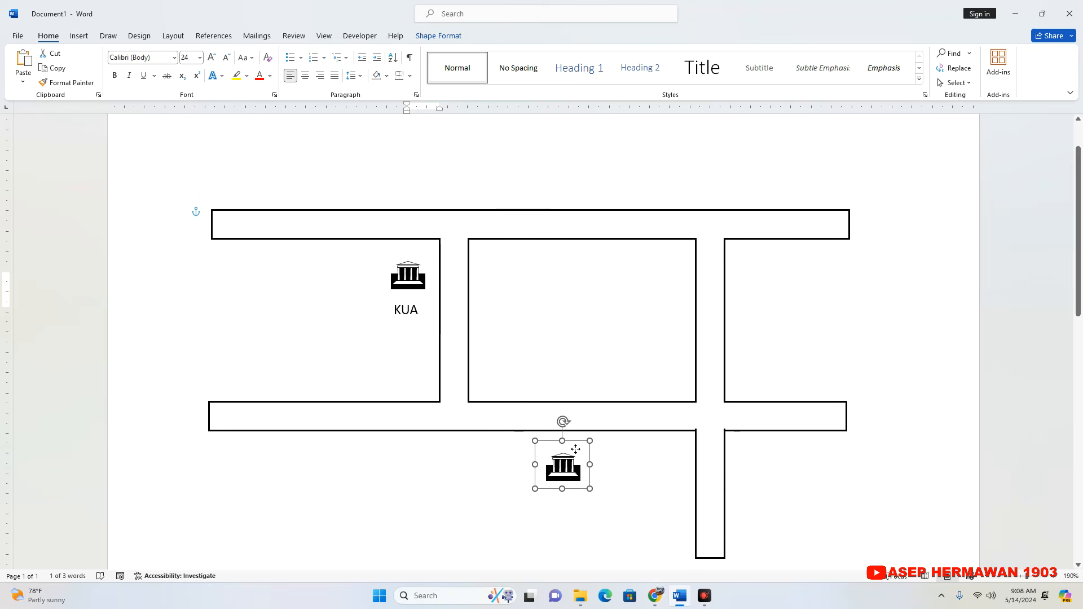
click(578, 375)
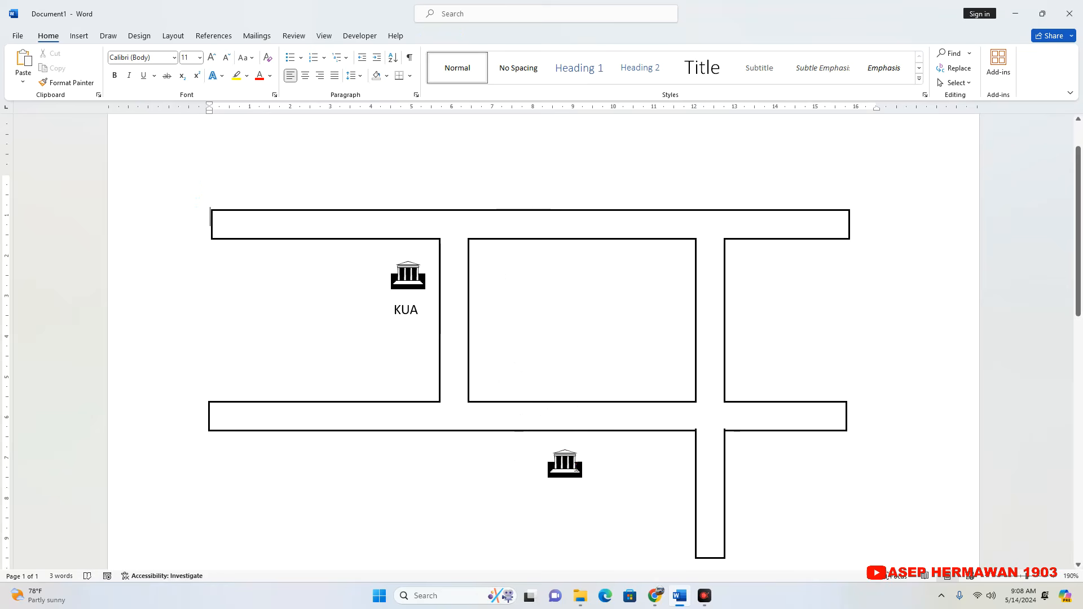
click(585, 462)
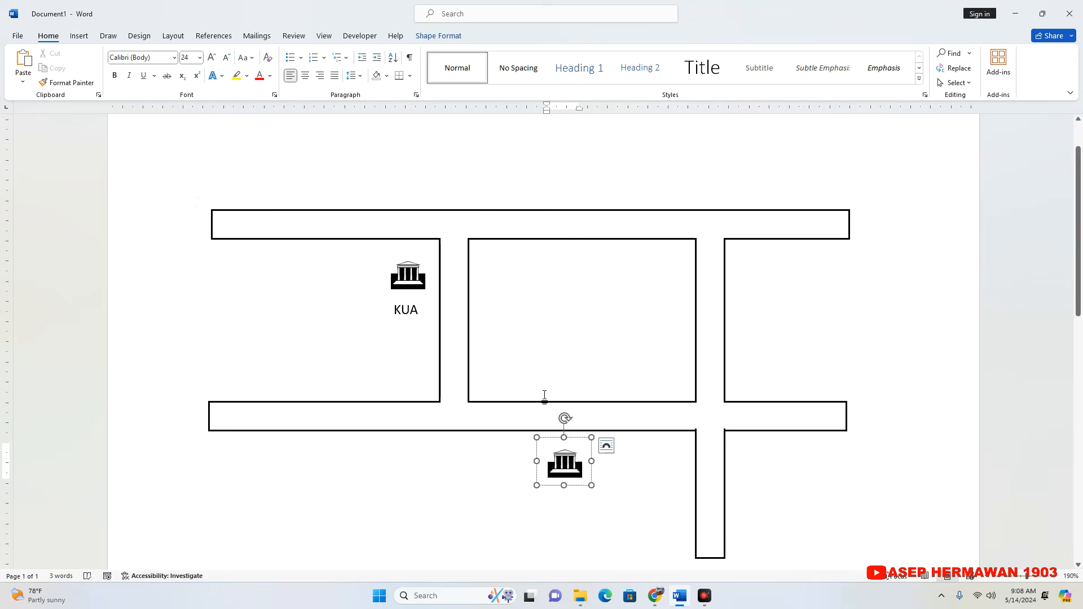
Copy the KUA label beneath the second building symbol and change the copy's text to RM BERKAH.
click(422, 326)
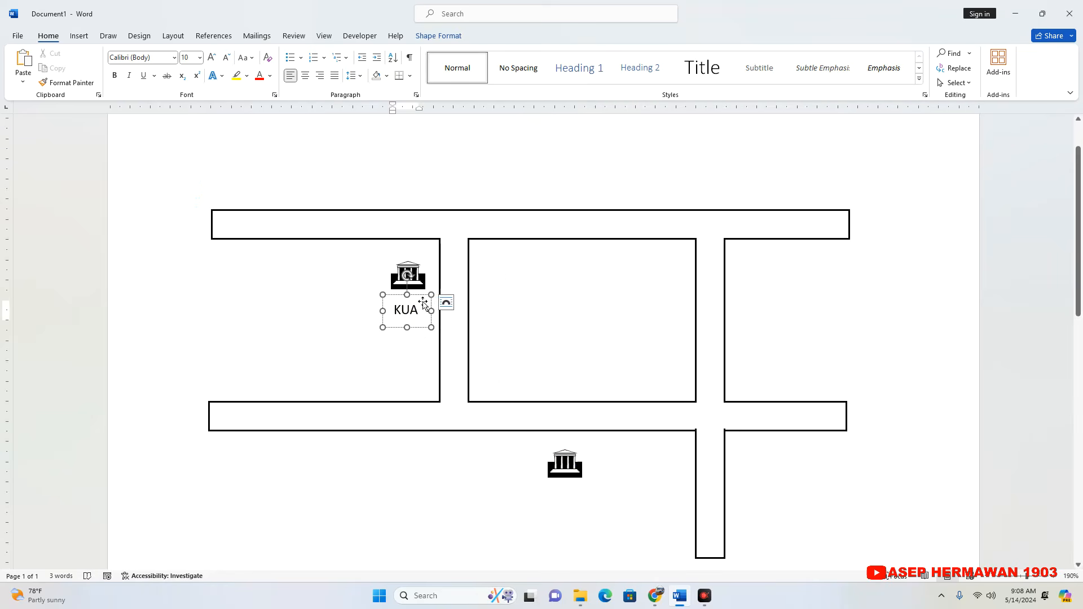
click(427, 321)
drag(427, 322, 549, 500)
text(r)
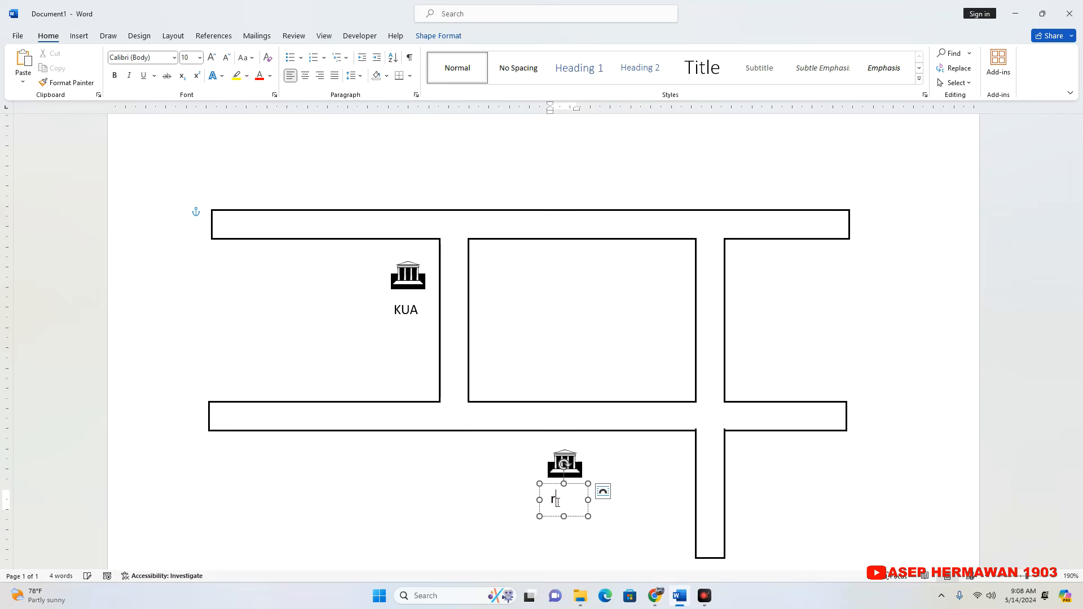
key(BackSpace)
text(RM)
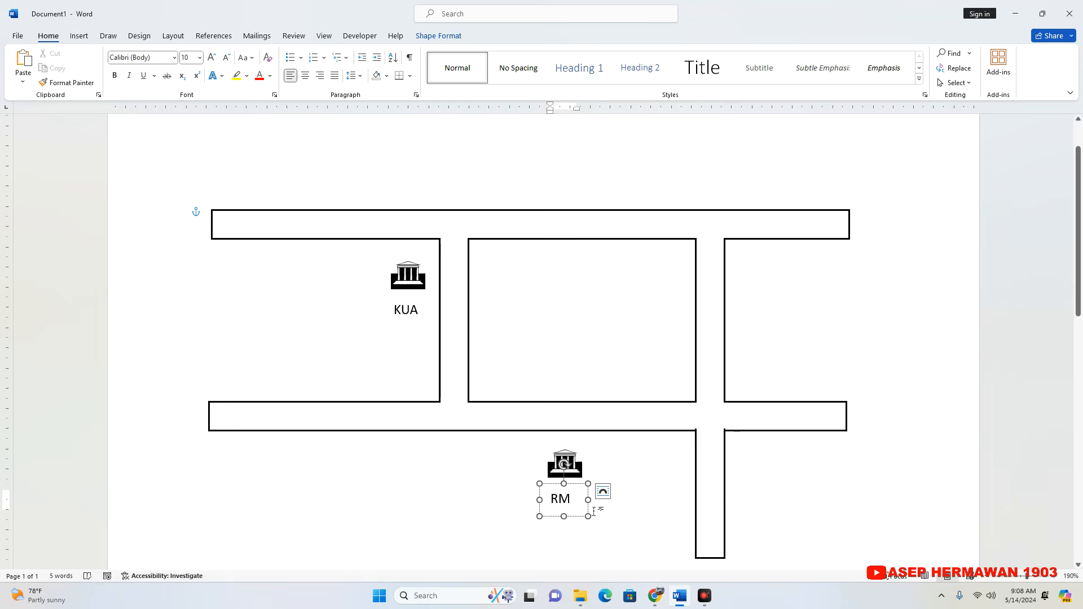
text( BERKAH)
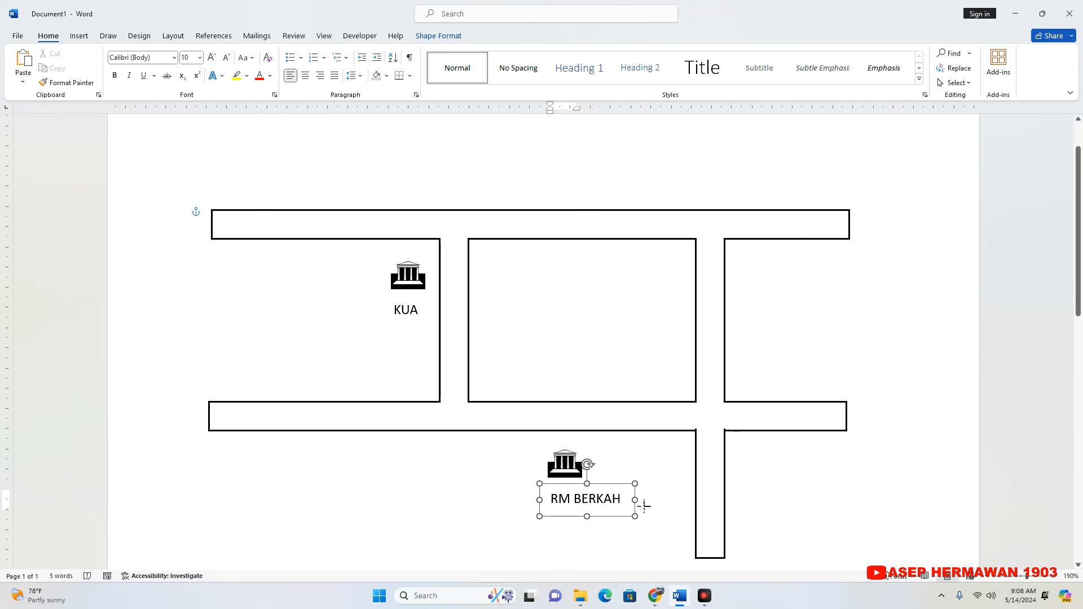
Move the RM BERKAH label slightly left and up so it is centred beneath the second building symbol.
click(611, 491)
mouse_move(607, 490)
mouse_down()
mouse_move(580, 490)
mouse_move(591, 490)
mouse_up()
click(641, 489)
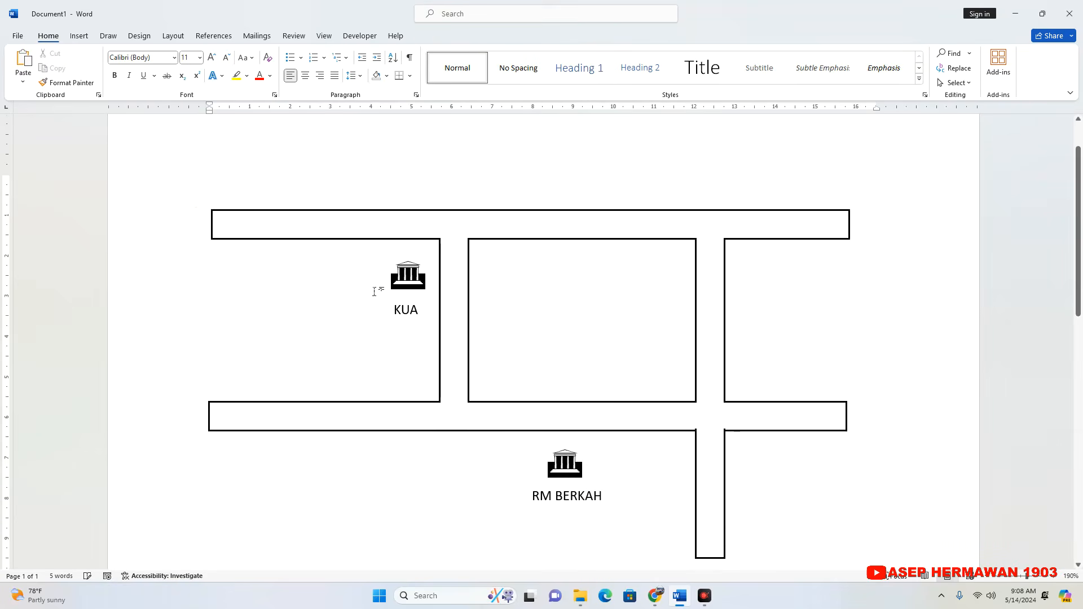